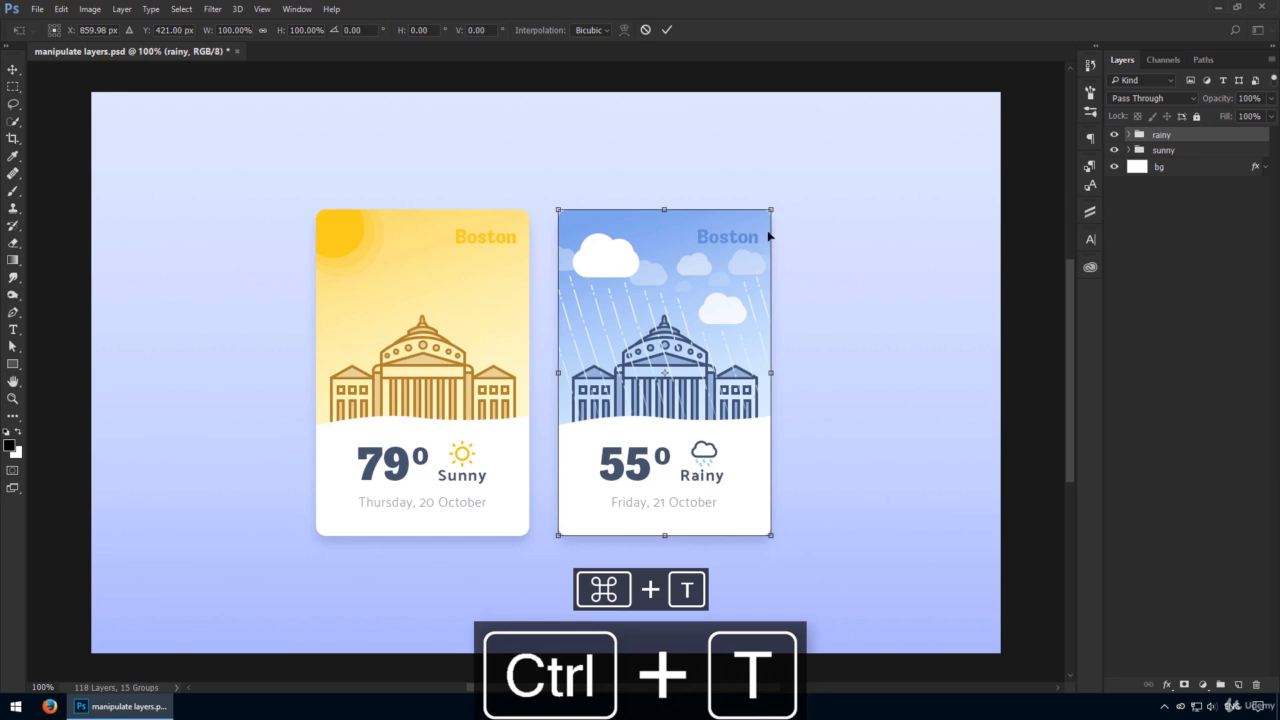
Scale the rainy card proportionally from its centre by dragging a corner handle of the free transform box.
{"action": "left_click_drag", "start_coordinate": [773, 211], "coordinate": [820, 240]}
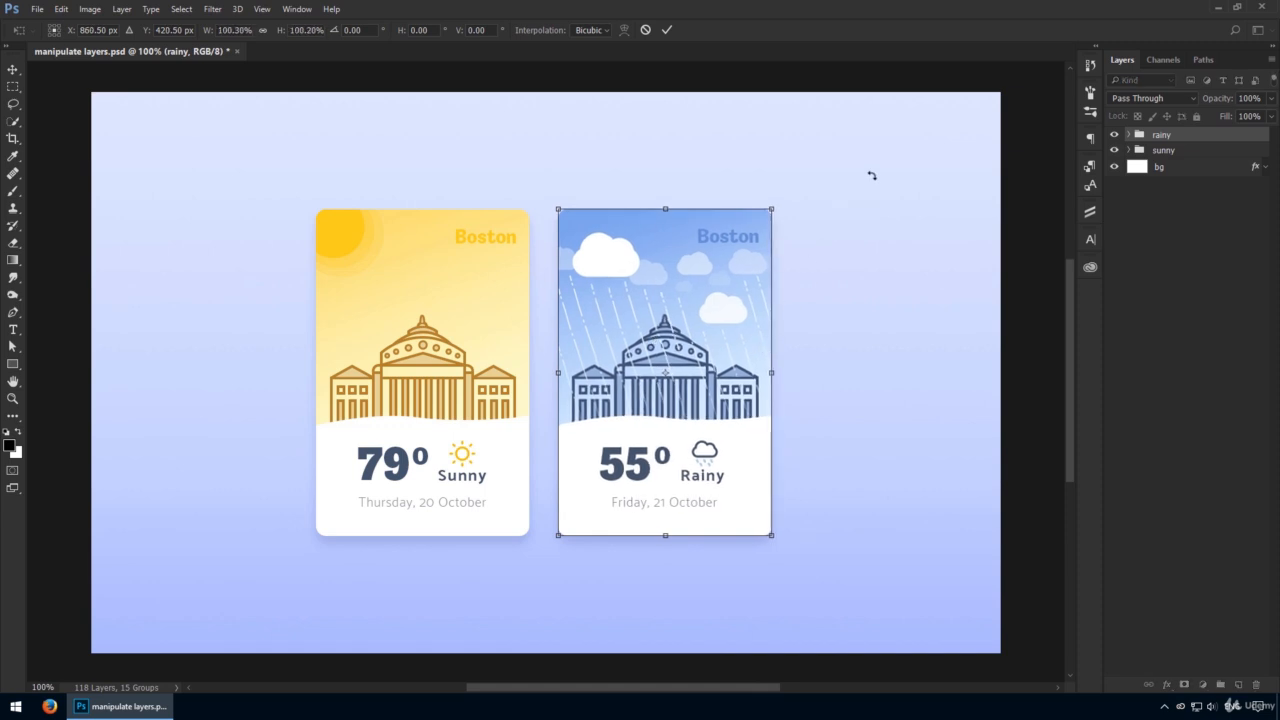
{"action": "key", "text": "alt+shift"}
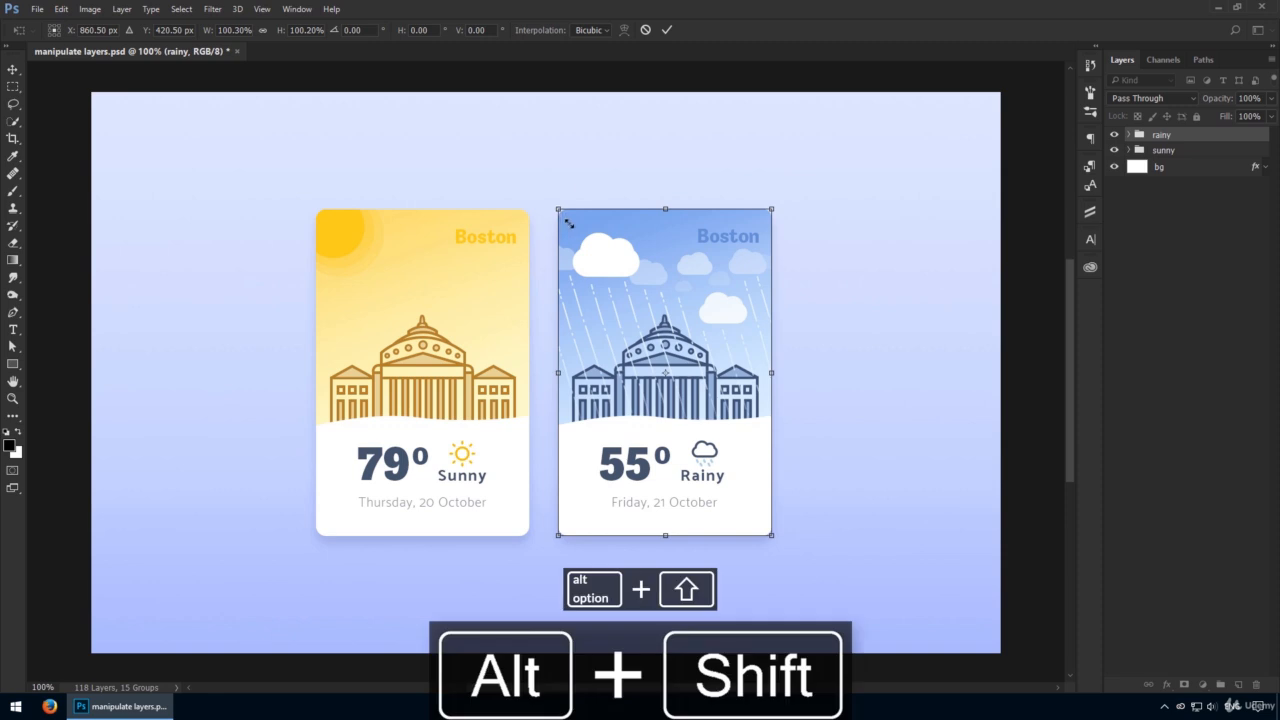
{"action": "left_click_drag", "start_coordinate": [569, 223], "coordinate": [591, 258]}
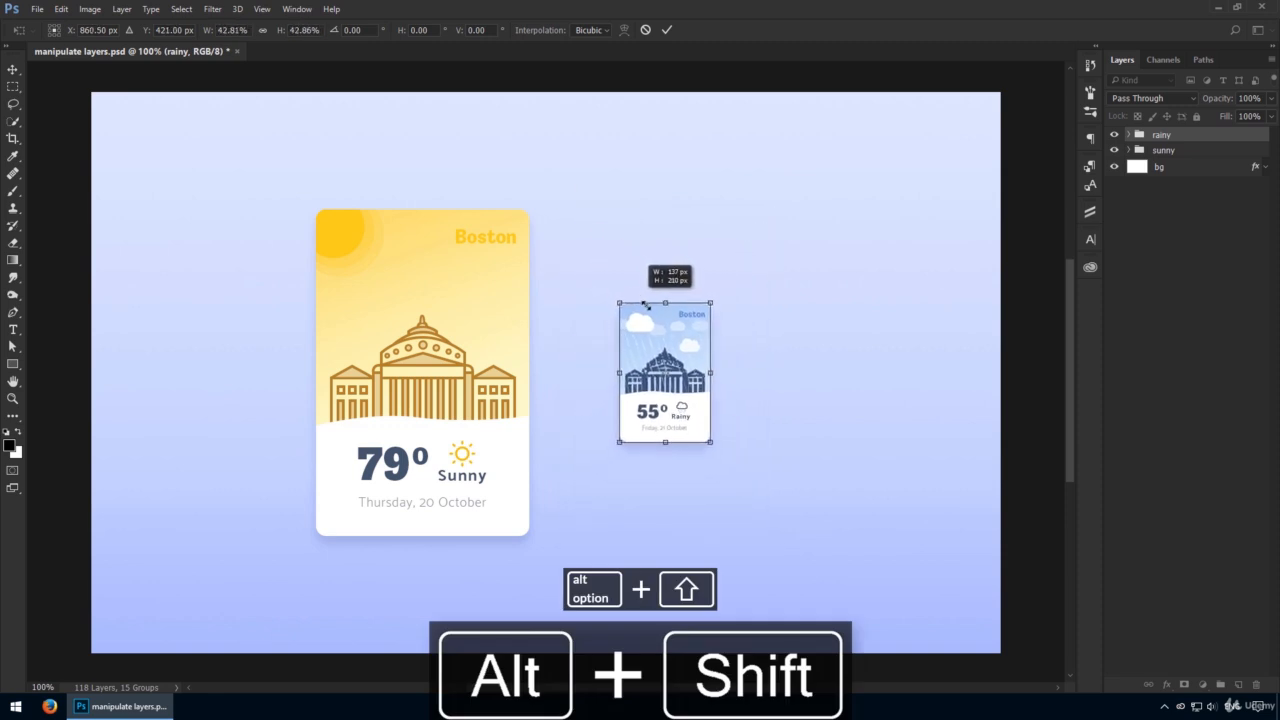
{"action": "mouse_move", "coordinate": [590, 227]}
{"action": "left_mouse_down"}
{"action": "mouse_move", "coordinate": [561, 171]}
{"action": "mouse_move", "coordinate": [610, 233]}
{"action": "left_mouse_up"}
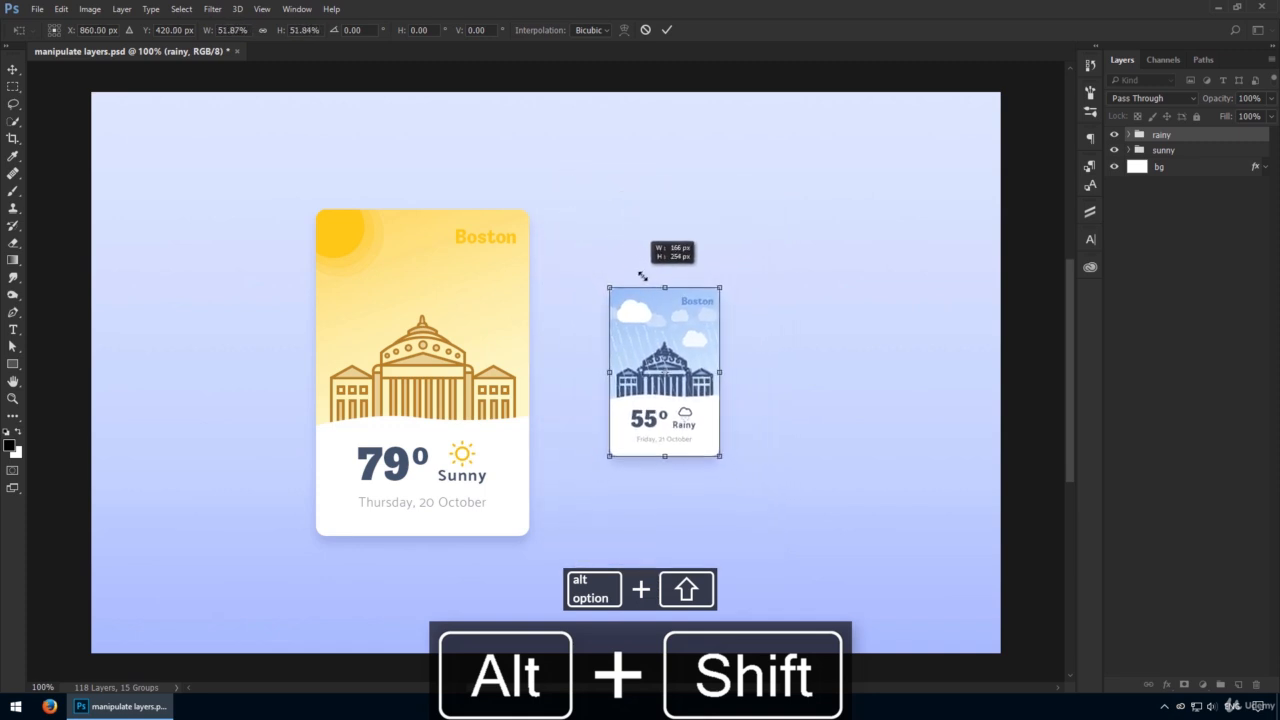
{"action": "mouse_move", "coordinate": [641, 275]}
{"action": "left_mouse_down"}
{"action": "mouse_move", "coordinate": [583, 197]}
{"action": "mouse_move", "coordinate": [666, 294]}
{"action": "mouse_move", "coordinate": [603, 251]}
{"action": "mouse_move", "coordinate": [571, 206]}
{"action": "mouse_move", "coordinate": [632, 259]}
{"action": "left_mouse_up"}
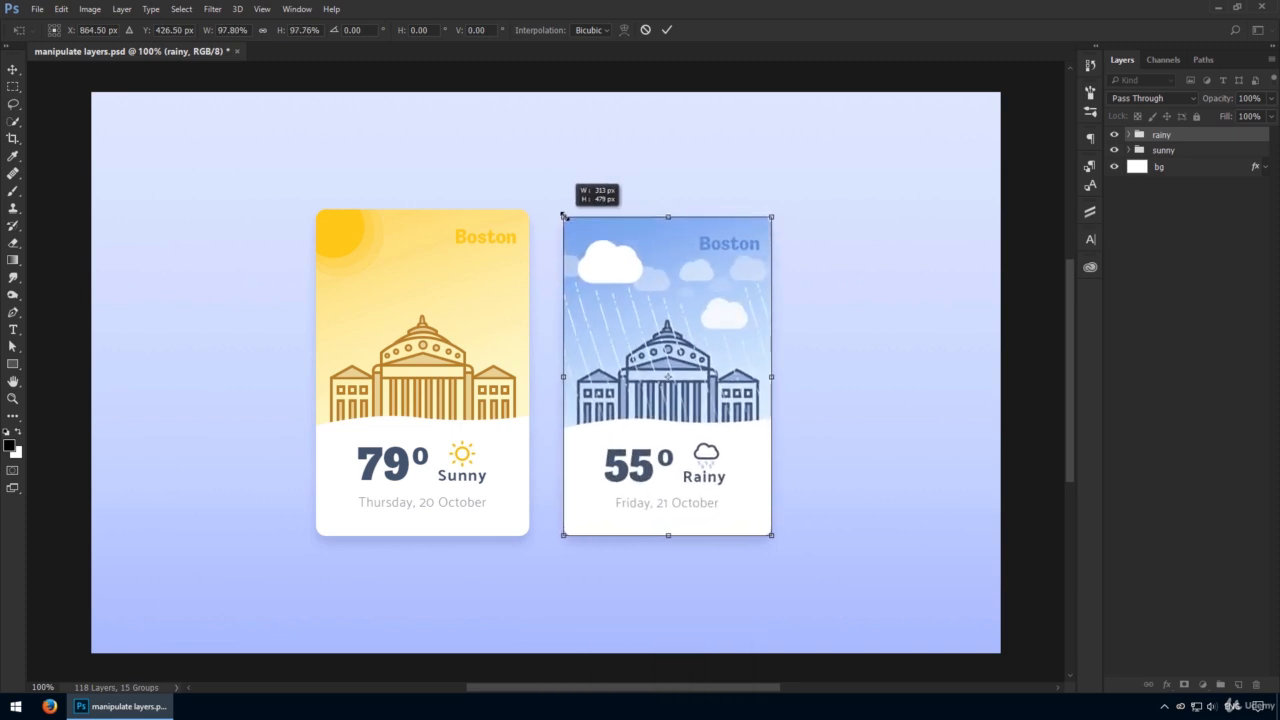
Enlarge the rainy card by dragging its corner and top handles, then cancel the transform.
{"action": "left_click_drag", "start_coordinate": [560, 212], "coordinate": [639, 300]}
{"action": "left_click_drag", "start_coordinate": [565, 219], "coordinate": [550, 197]}
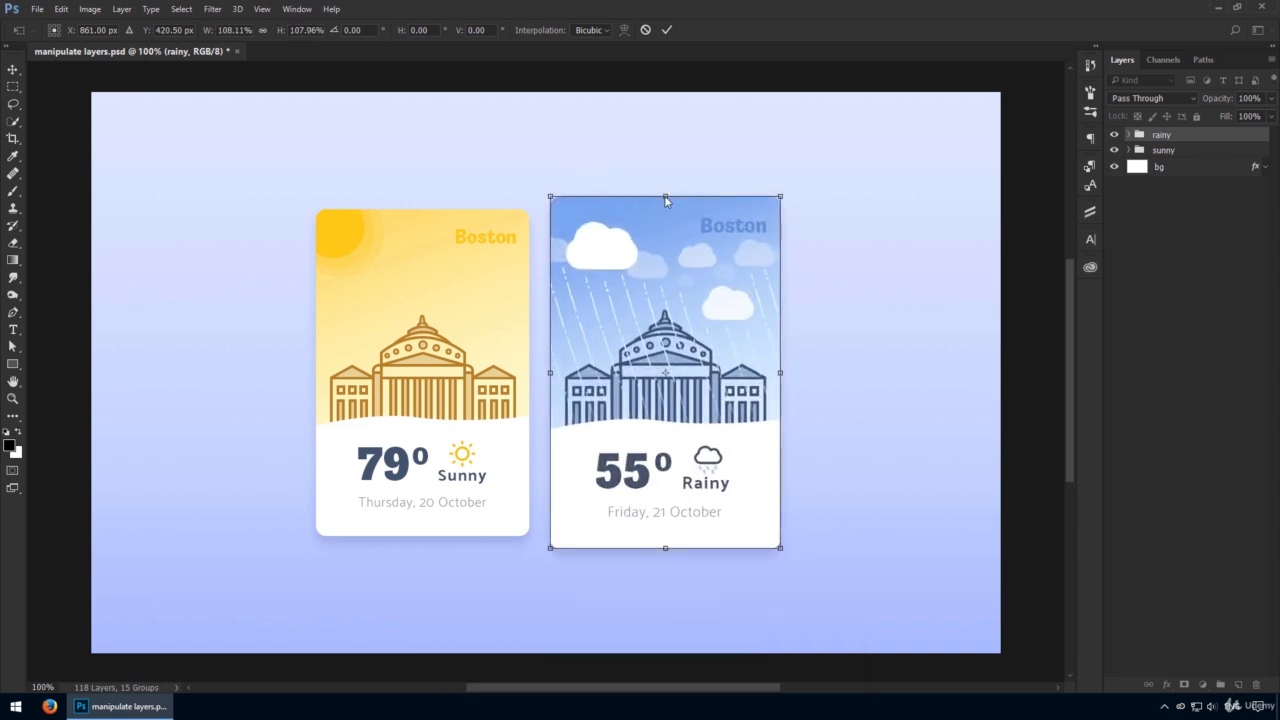
{"action": "left_click_drag", "start_coordinate": [665, 195], "coordinate": [728, 156]}
{"action": "key", "text": "alt"}
{"action": "key", "text": "Escape"}
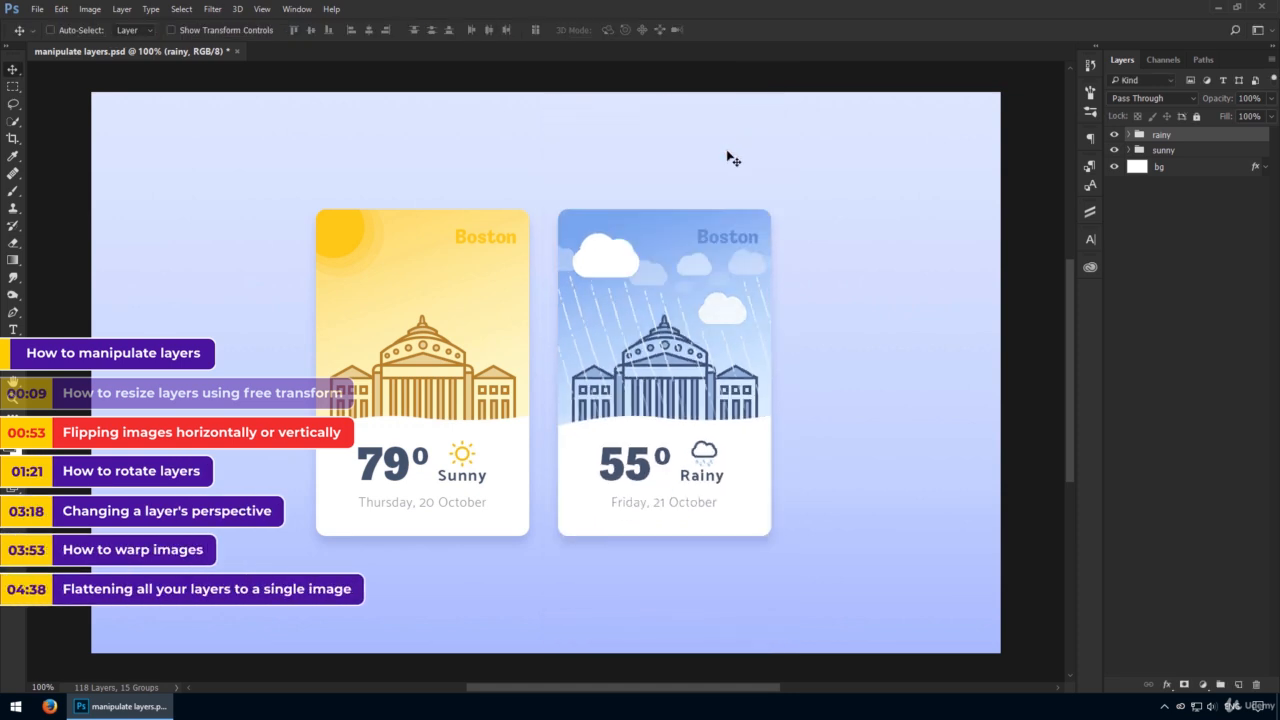
Start a free transform on the rainy card and flip it horizontally.
{"action": "key", "text": "ctrl+t"}
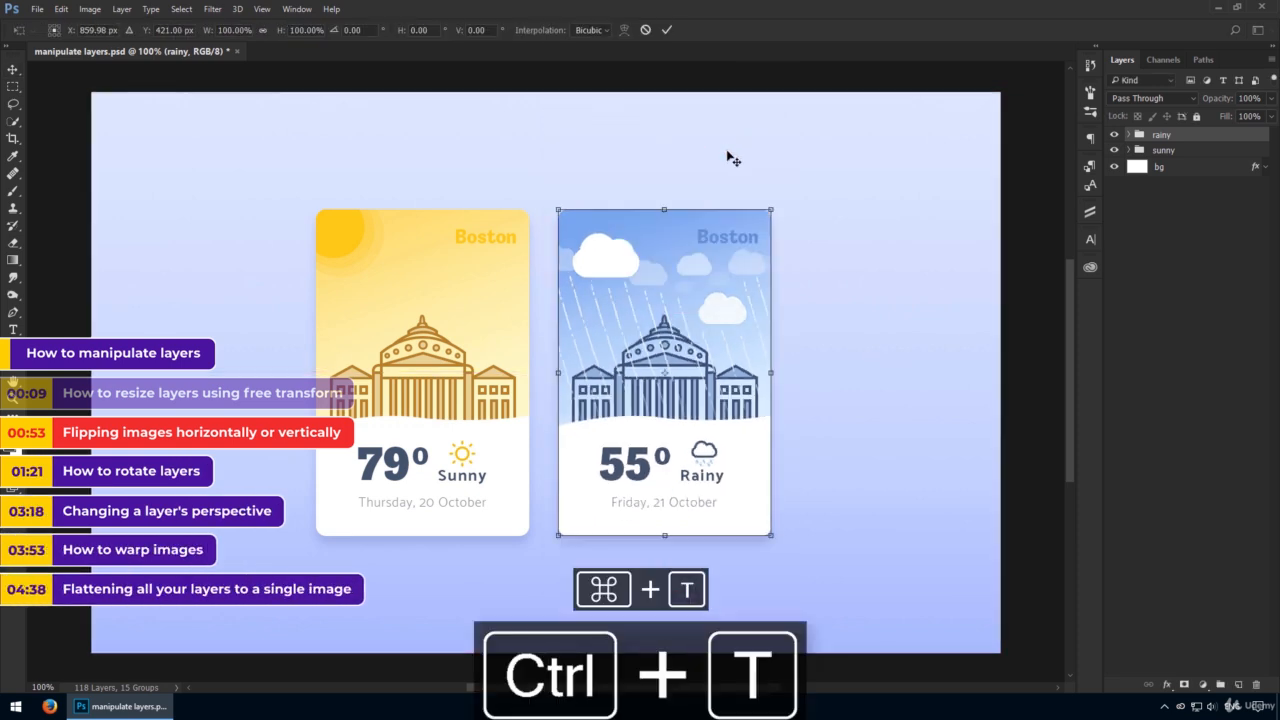
{"action": "left_click", "coordinate": [62, 9]}
{"action": "mouse_move", "coordinate": [125, 297]}
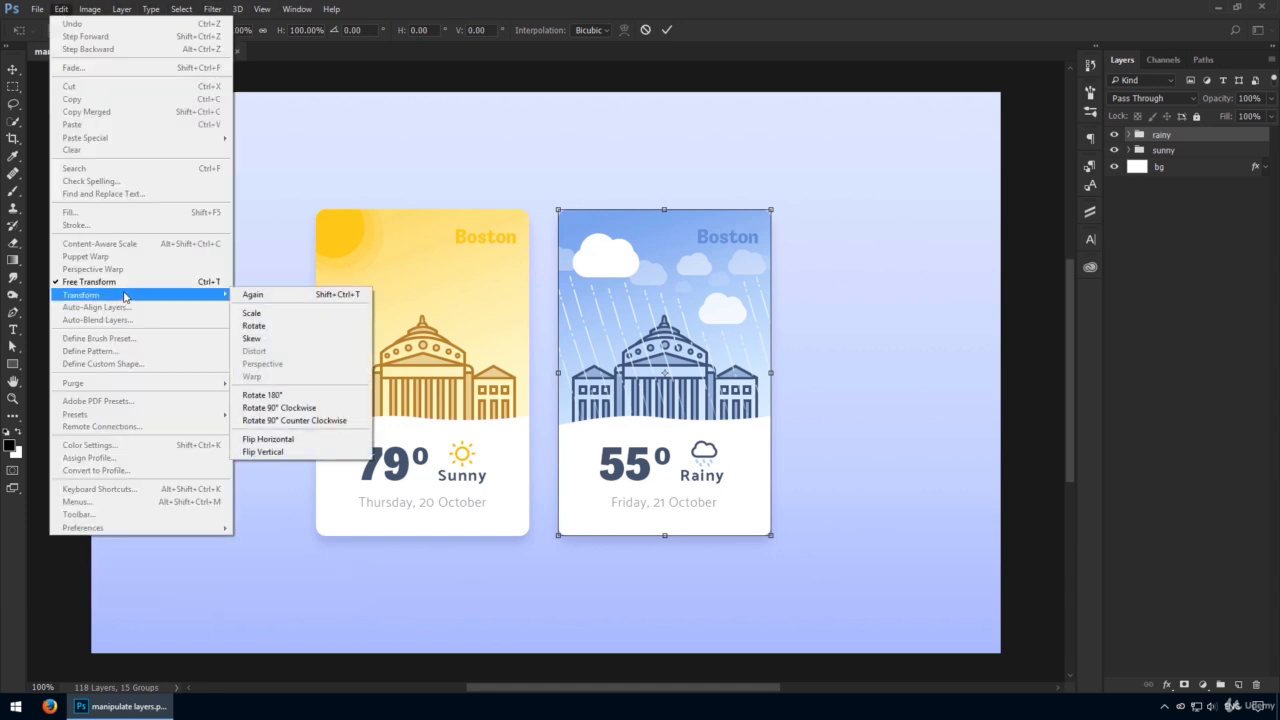
{"action": "left_click", "coordinate": [814, 303]}
{"action": "right_click", "coordinate": [814, 303]}
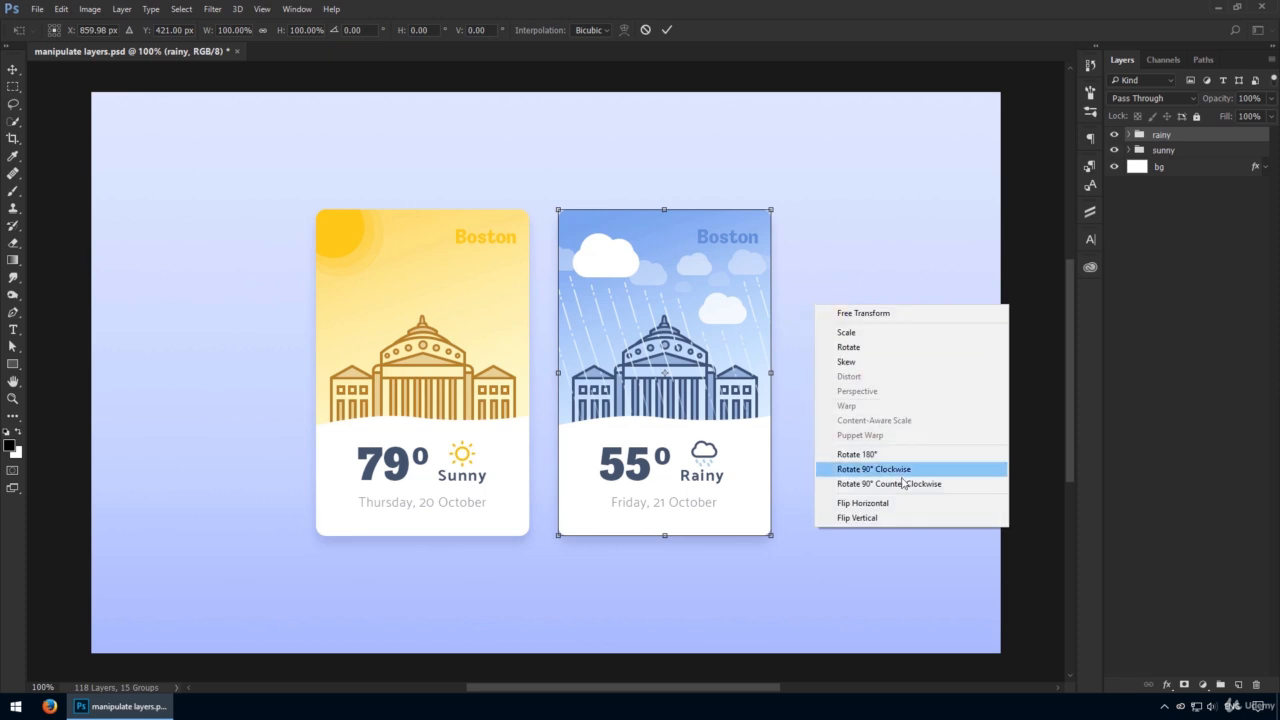
{"action": "left_click", "coordinate": [885, 503]}
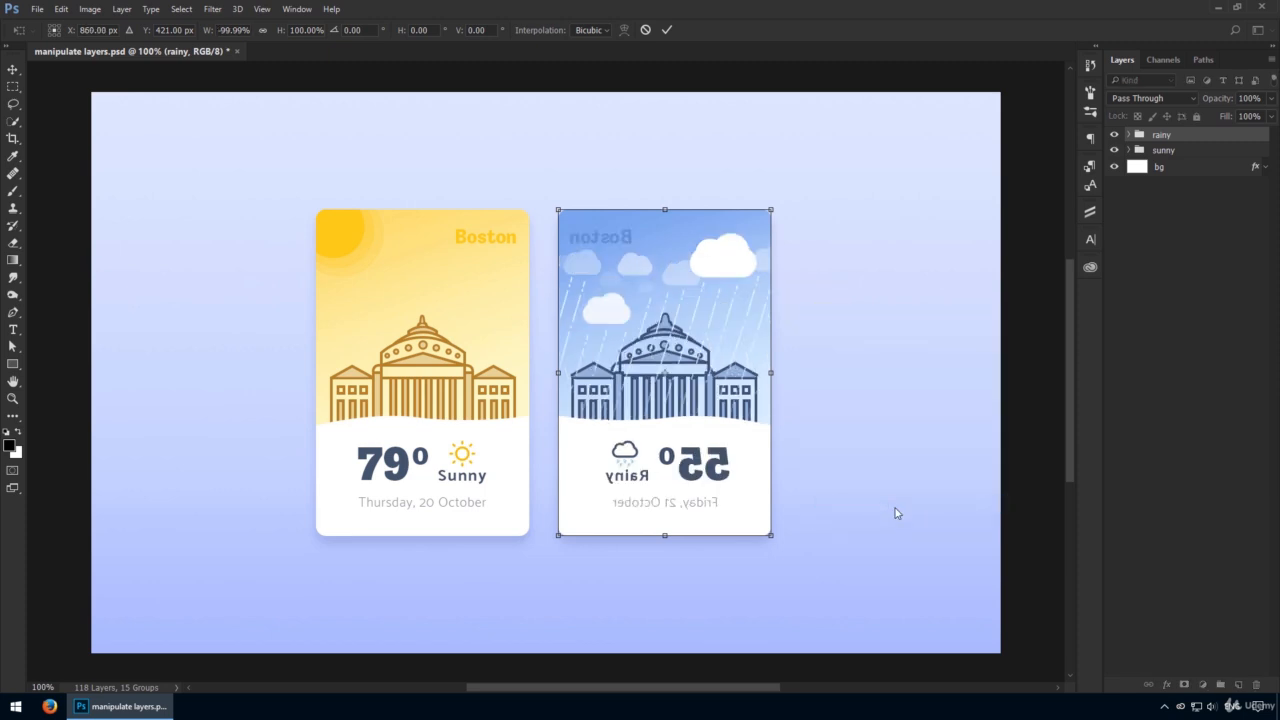
Flip the rainy card vertically as well, then cancel the transform.
{"action": "right_click", "coordinate": [617, 418]}
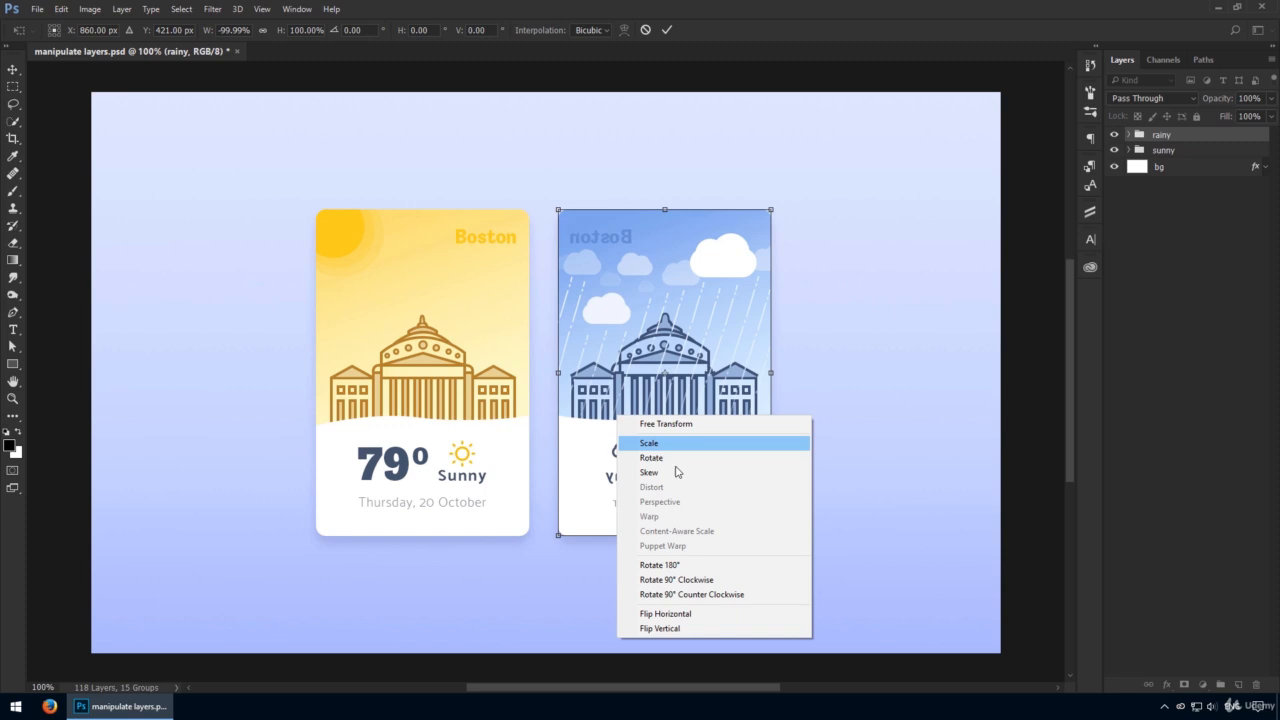
{"action": "left_click", "coordinate": [702, 626]}
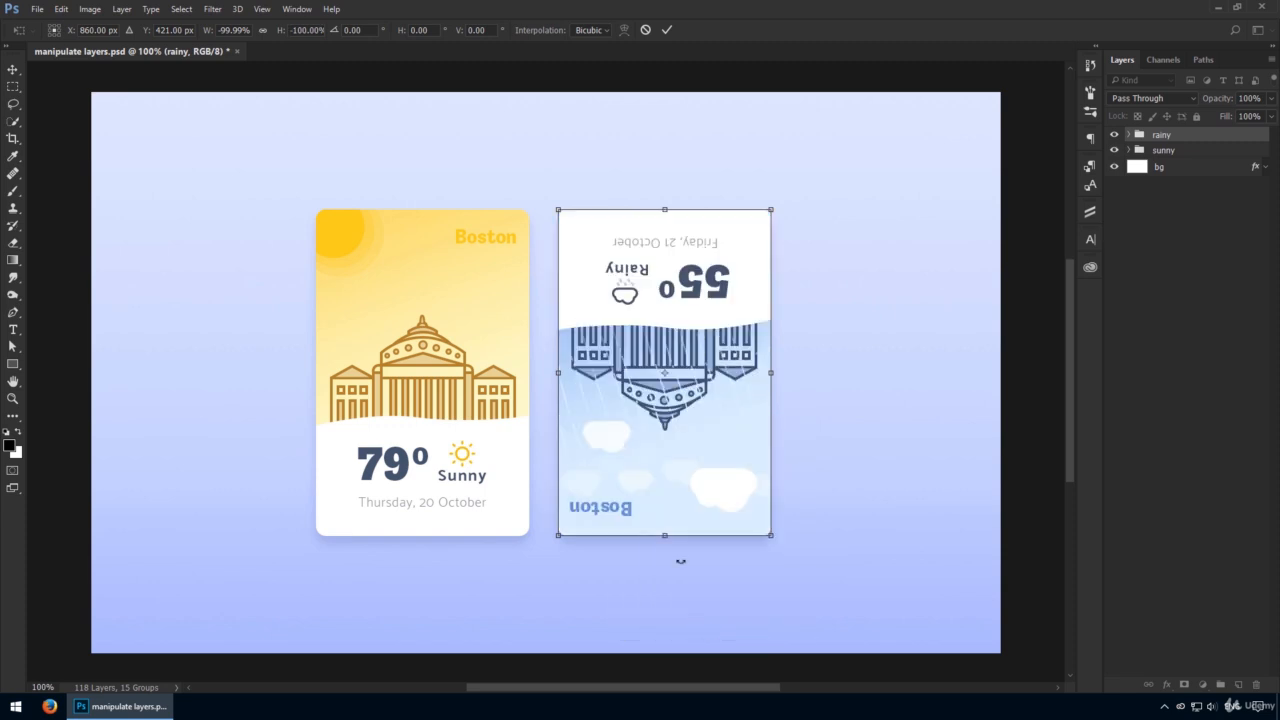
{"action": "key", "text": "Escape"}
Start a new free transform, move the reference point, and rotate the rainy card around it.
{"action": "key", "text": "ctrl+t"}
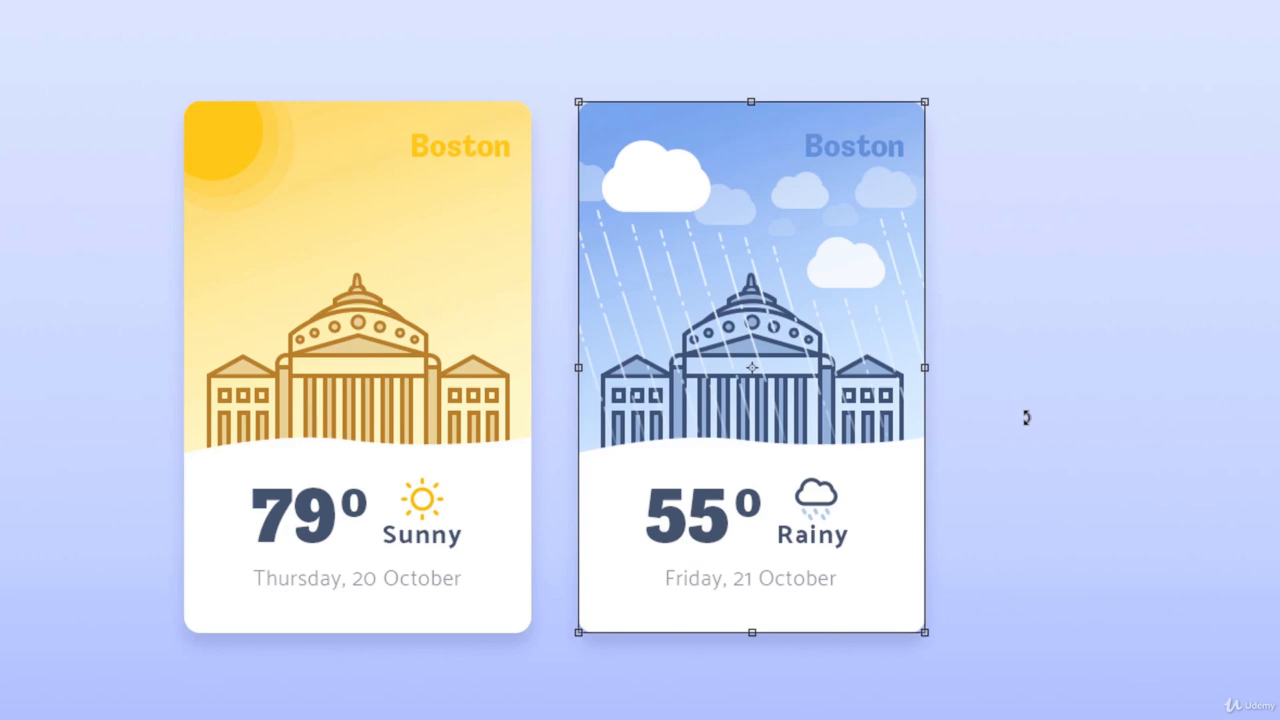
{"action": "left_click_drag", "start_coordinate": [1026, 418], "coordinate": [914, 402]}
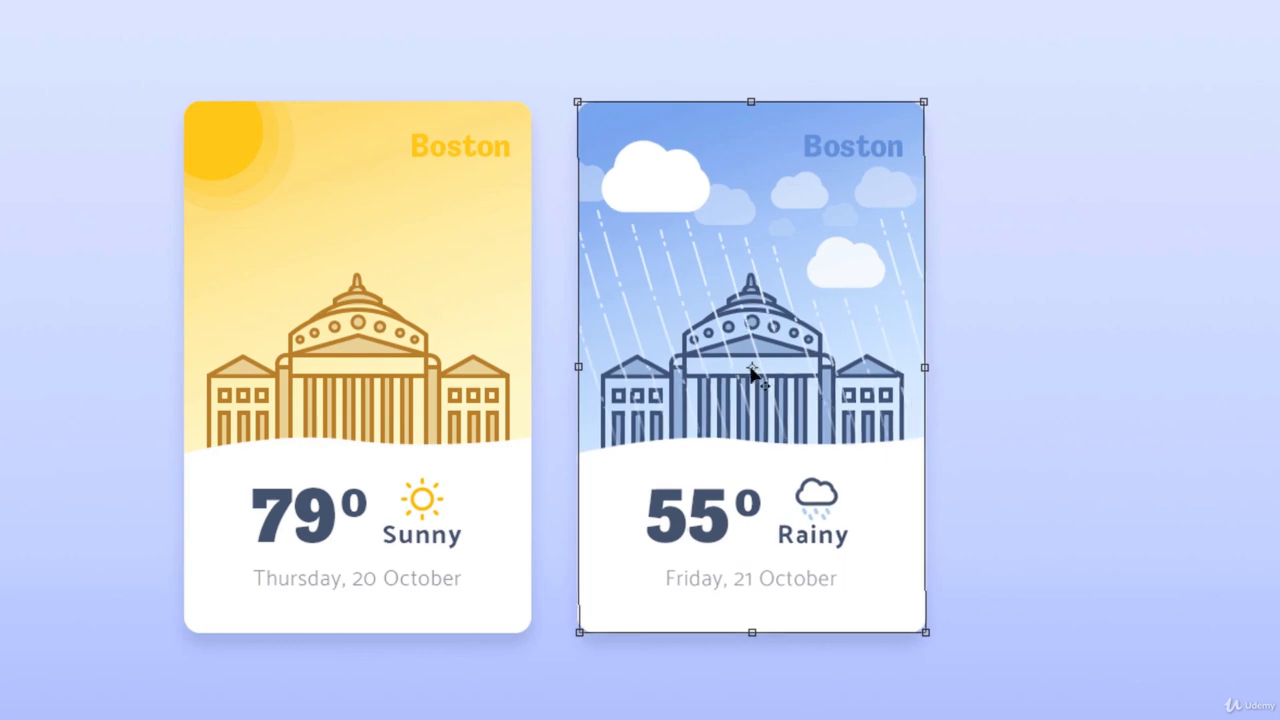
{"action": "left_click_drag", "start_coordinate": [751, 372], "coordinate": [616, 605]}
{"action": "left_click_drag", "start_coordinate": [1000, 183], "coordinate": [958, 196]}
{"action": "key", "text": "alt"}
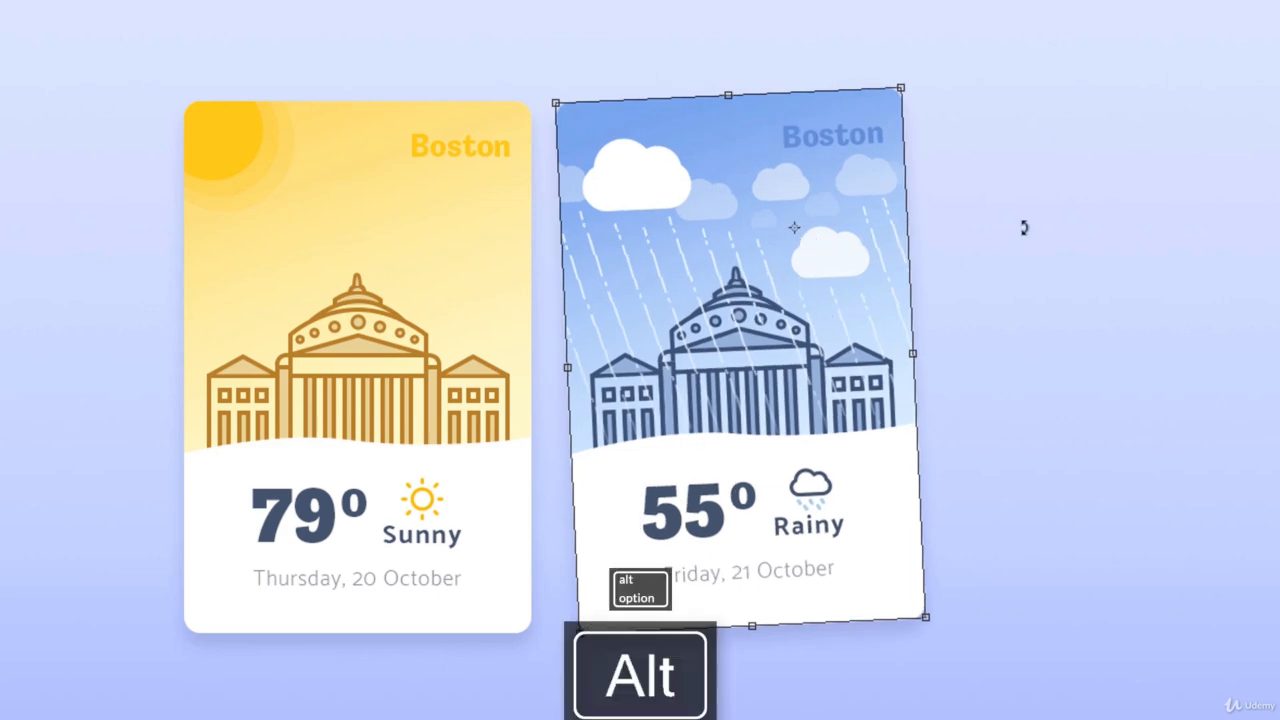
{"action": "mouse_move", "coordinate": [1023, 226]}
{"action": "left_mouse_down"}
{"action": "mouse_move", "coordinate": [1086, 349]}
{"action": "mouse_move", "coordinate": [1057, 220]}
{"action": "mouse_move", "coordinate": [1094, 313]}
{"action": "mouse_move", "coordinate": [1017, 154]}
{"action": "mouse_move", "coordinate": [1063, 243]}
{"action": "mouse_move", "coordinate": [1040, 210]}
{"action": "left_mouse_up"}
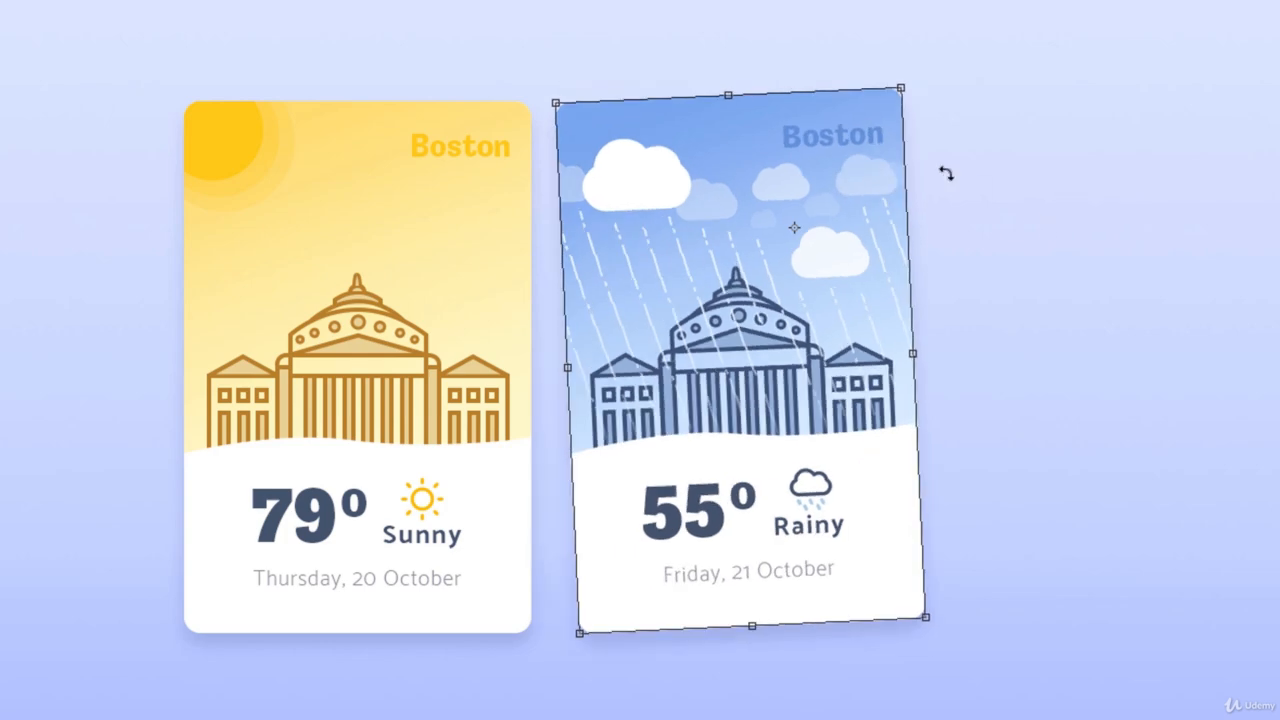
{"action": "left_click_drag", "start_coordinate": [1029, 123], "coordinate": [1061, 150]}
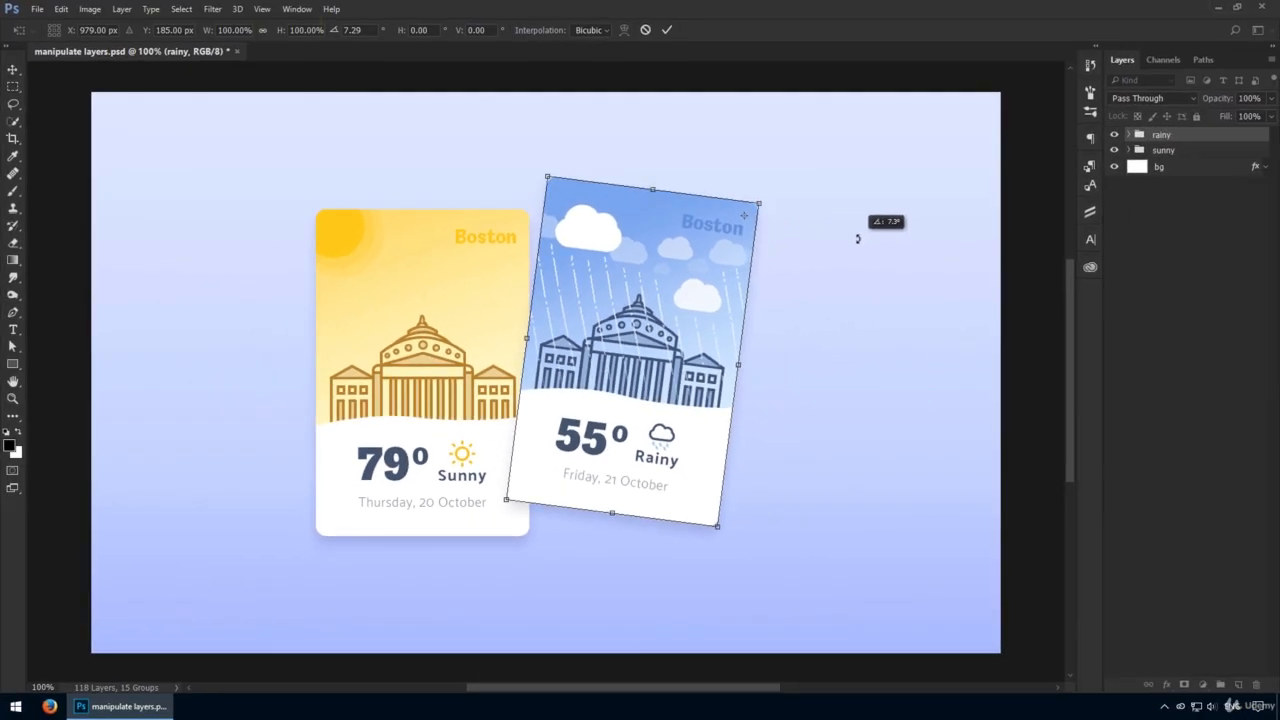
{"action": "left_click_drag", "start_coordinate": [857, 238], "coordinate": [888, 235]}
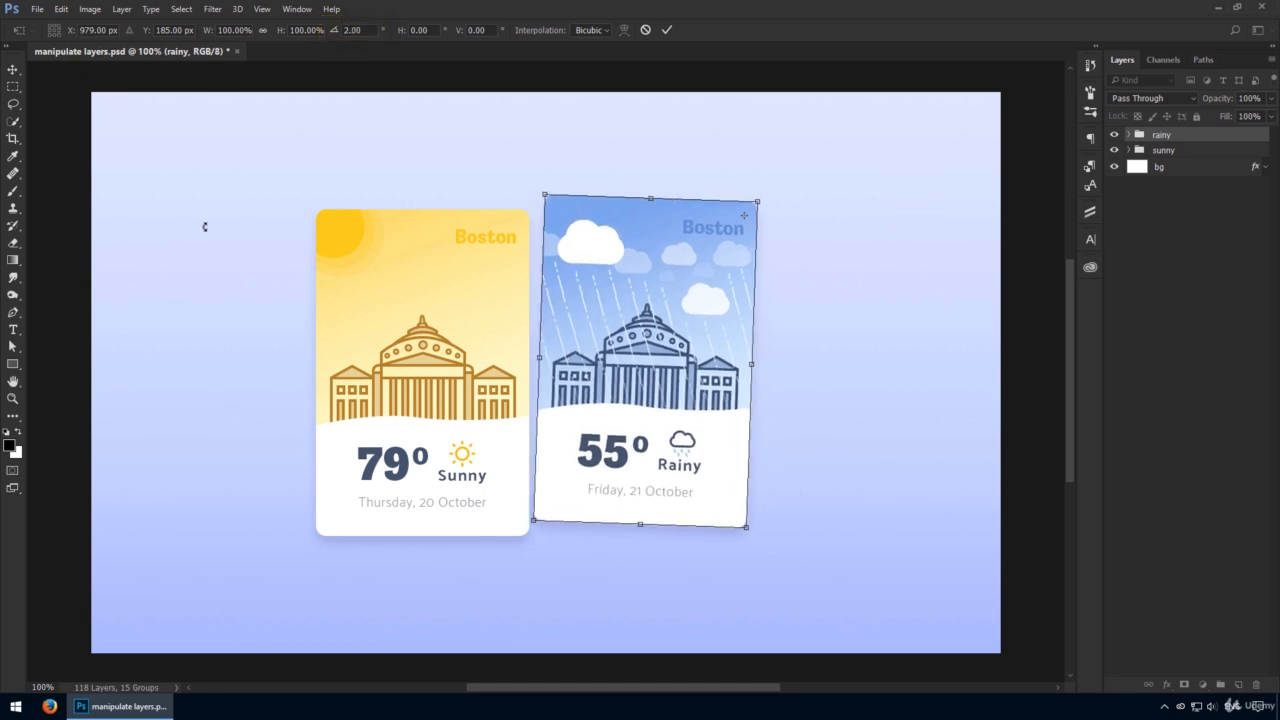
Set the transform reference point and rotate the rainy card slightly by dragging outside a corner.
{"action": "left_click", "coordinate": [58, 33]}
{"action": "left_click", "coordinate": [59, 34]}
{"action": "left_click", "coordinate": [54, 31]}
{"action": "mouse_move", "coordinate": [770, 540]}
{"action": "left_mouse_down"}
{"action": "mouse_move", "coordinate": [791, 523]}
{"action": "mouse_move", "coordinate": [780, 533]}
{"action": "left_mouse_up"}
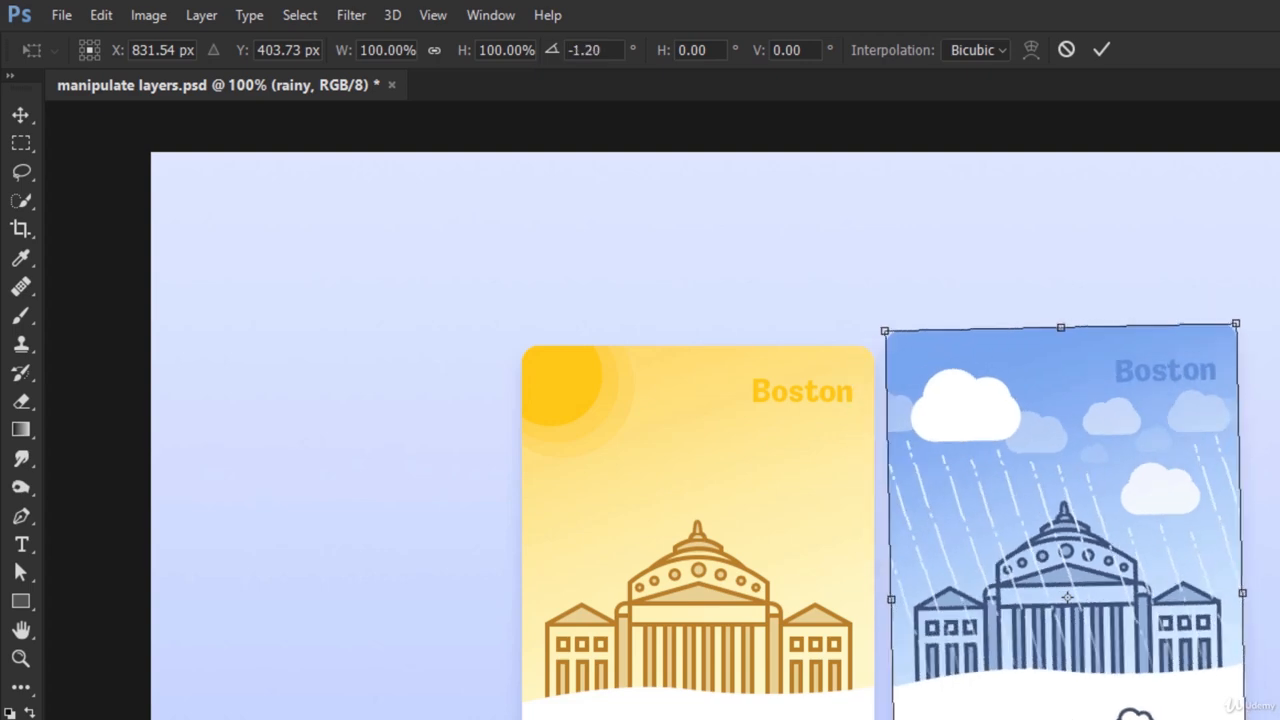
{"action": "left_click_drag", "start_coordinate": [1270, 719], "coordinate": [1268, 719]}
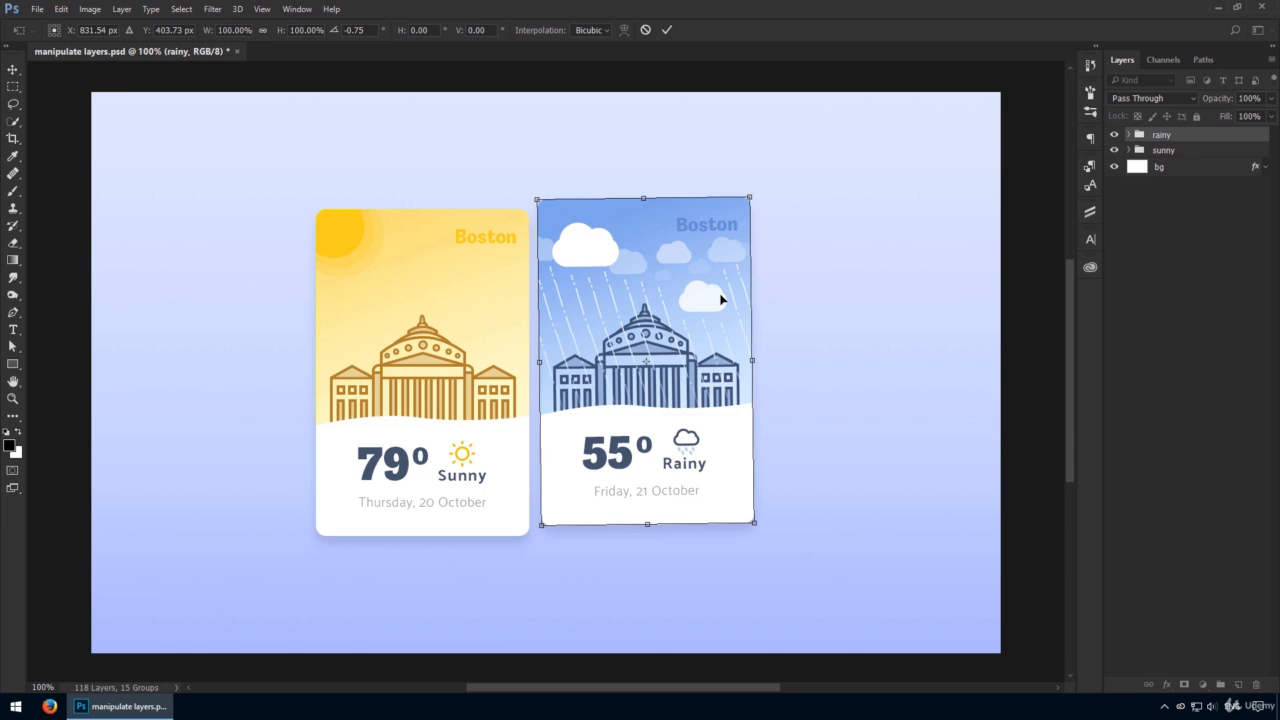
Enter rotation angles of 10°, then 45°, then 0° for the rainy card and commit the transform.
{"action": "left_click", "coordinate": [356, 30]}
{"action": "type", "text": "0"}
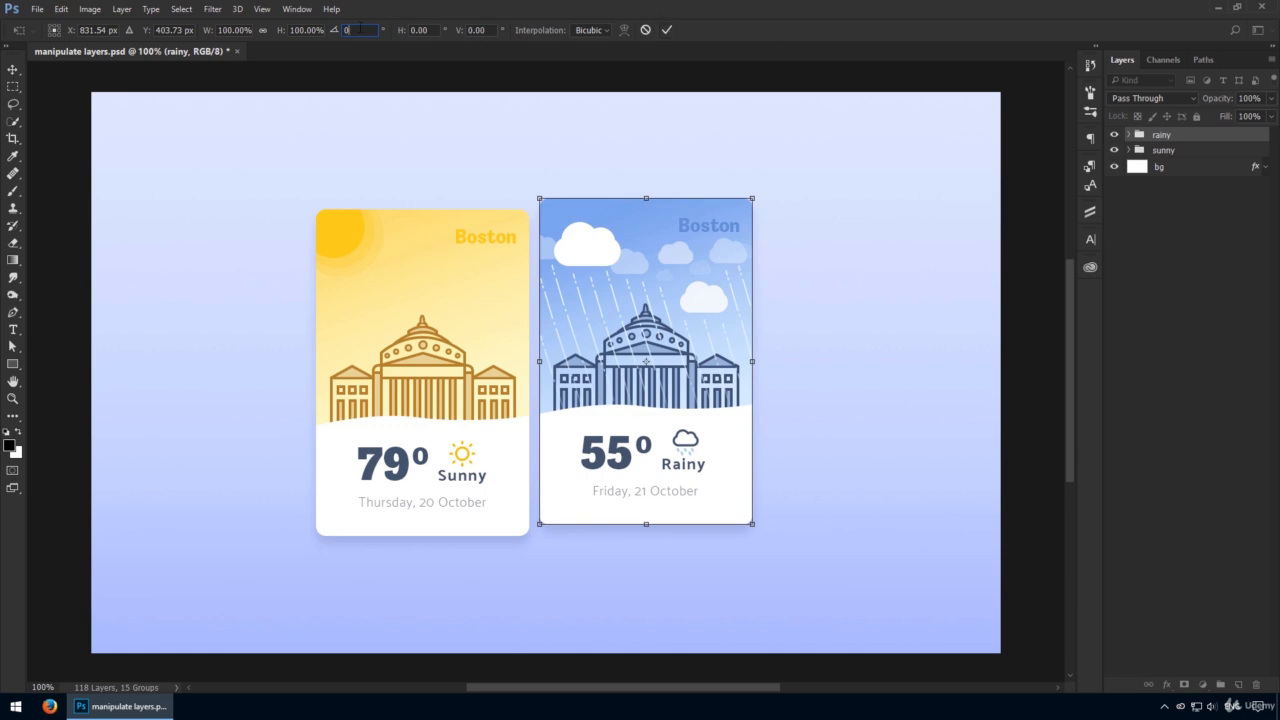
{"action": "type", "text": "10"}
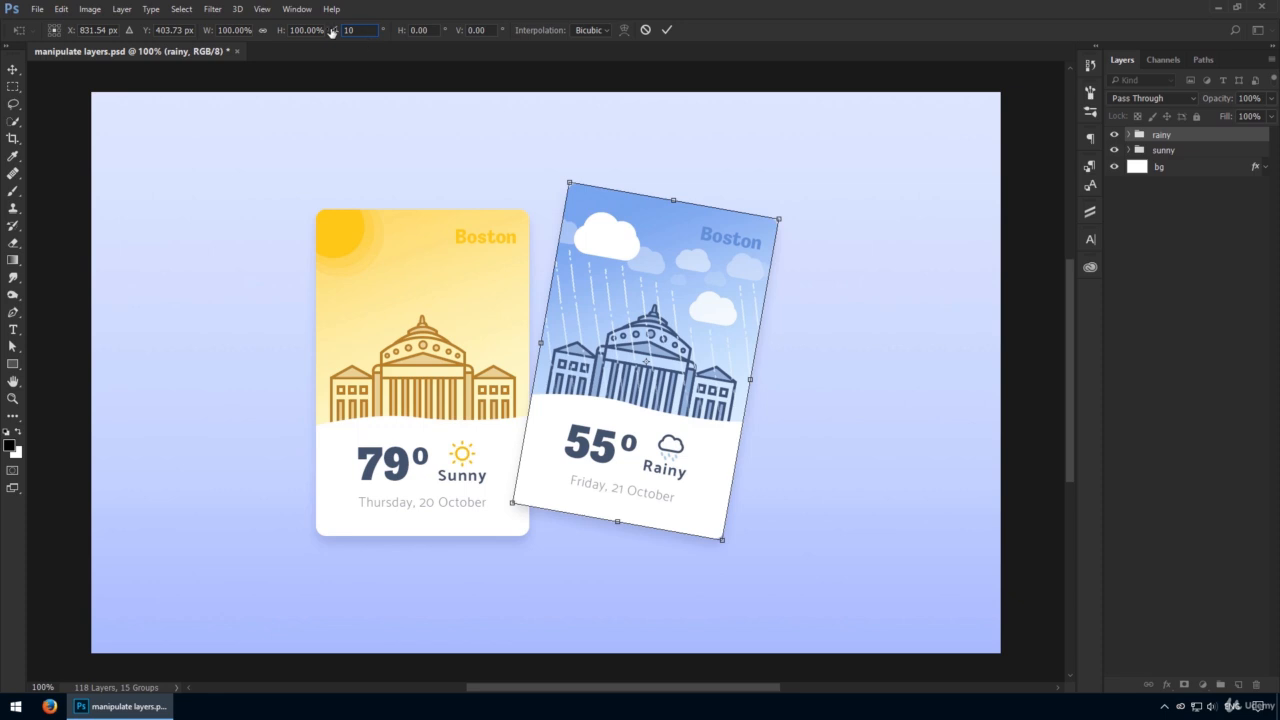
{"action": "type", "text": "45"}
{"action": "key", "text": "Return"}
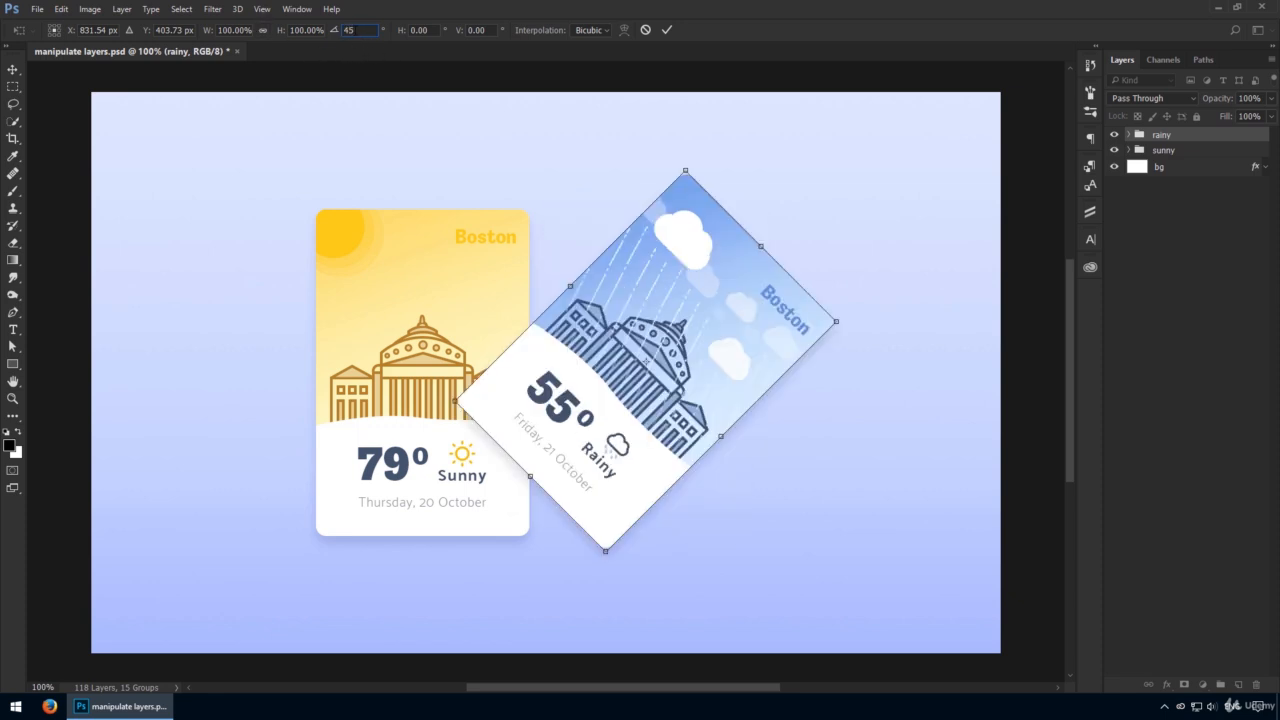
{"action": "type", "text": "0.7"}
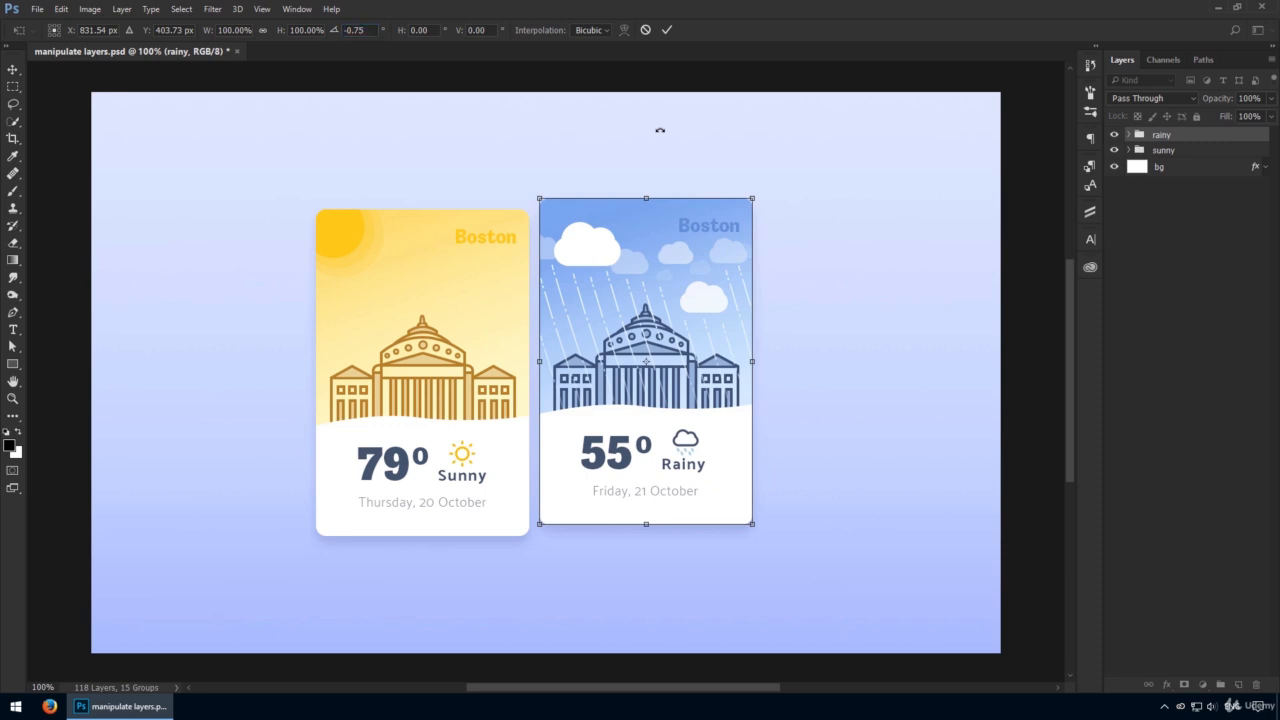
{"action": "key", "text": "Return"}
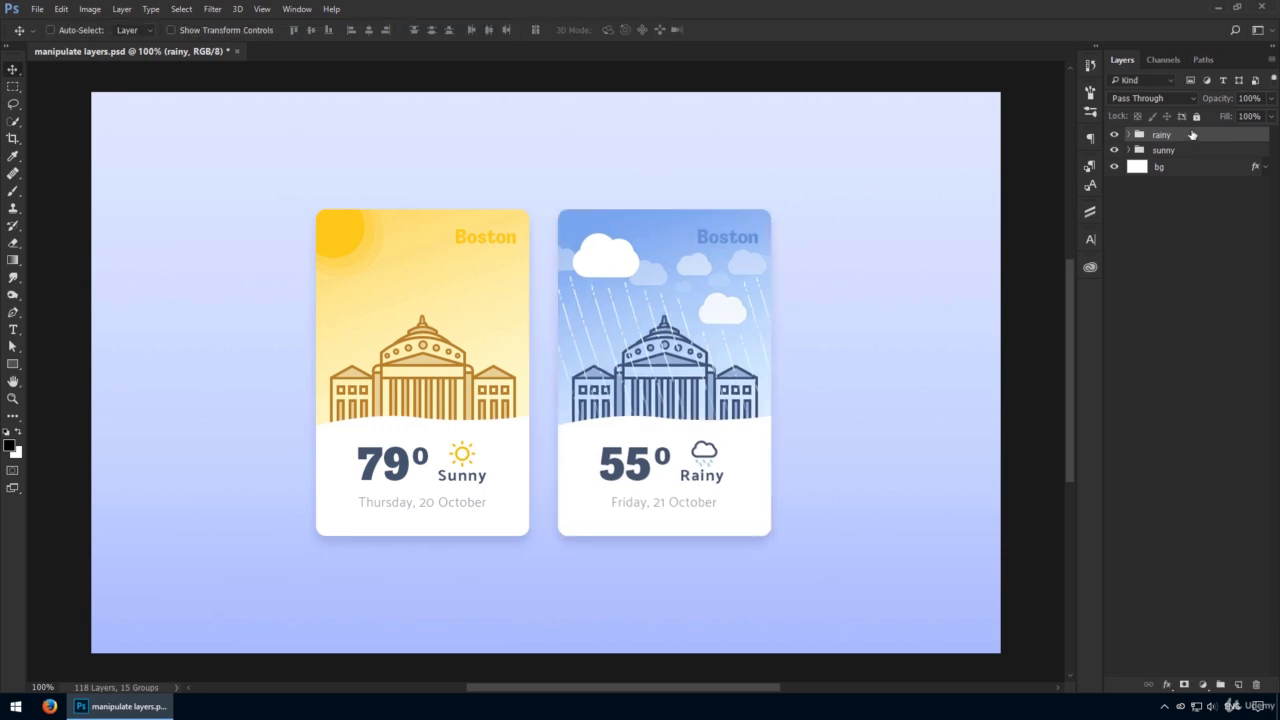
Merge the rainy group into a single layer.
{"action": "right_click", "coordinate": [1192, 135]}
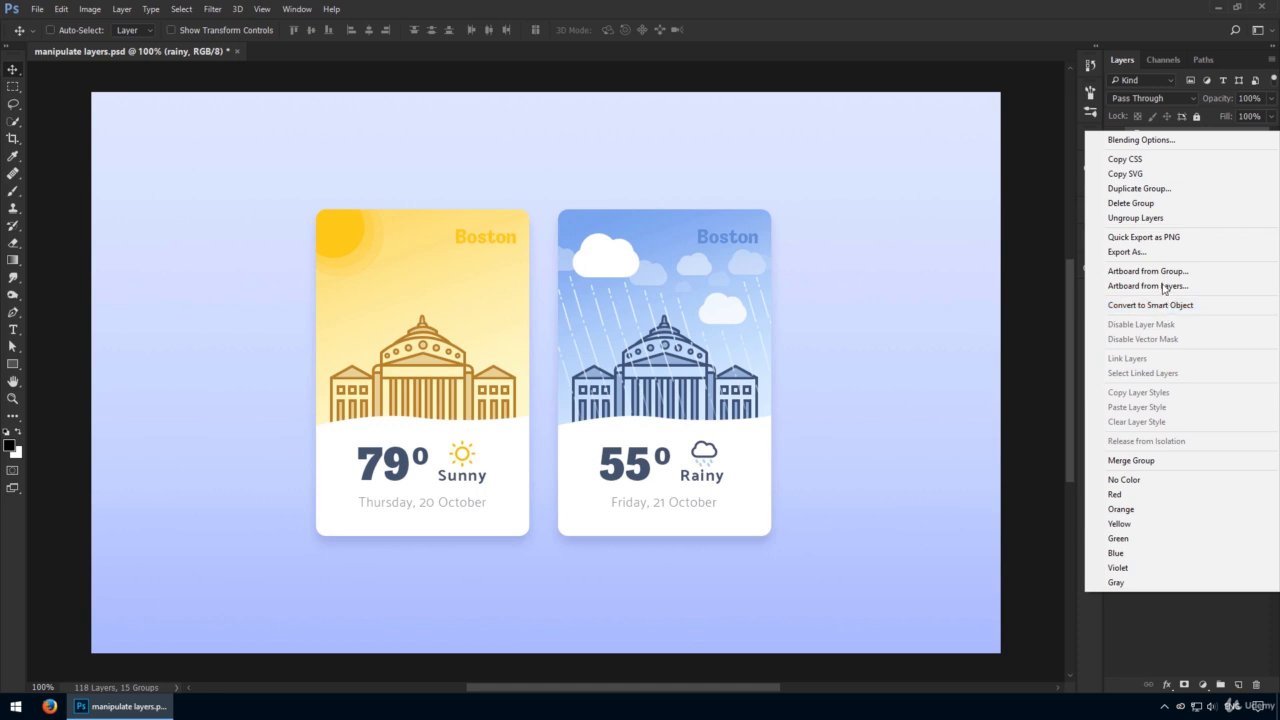
{"action": "left_click", "coordinate": [1197, 462]}
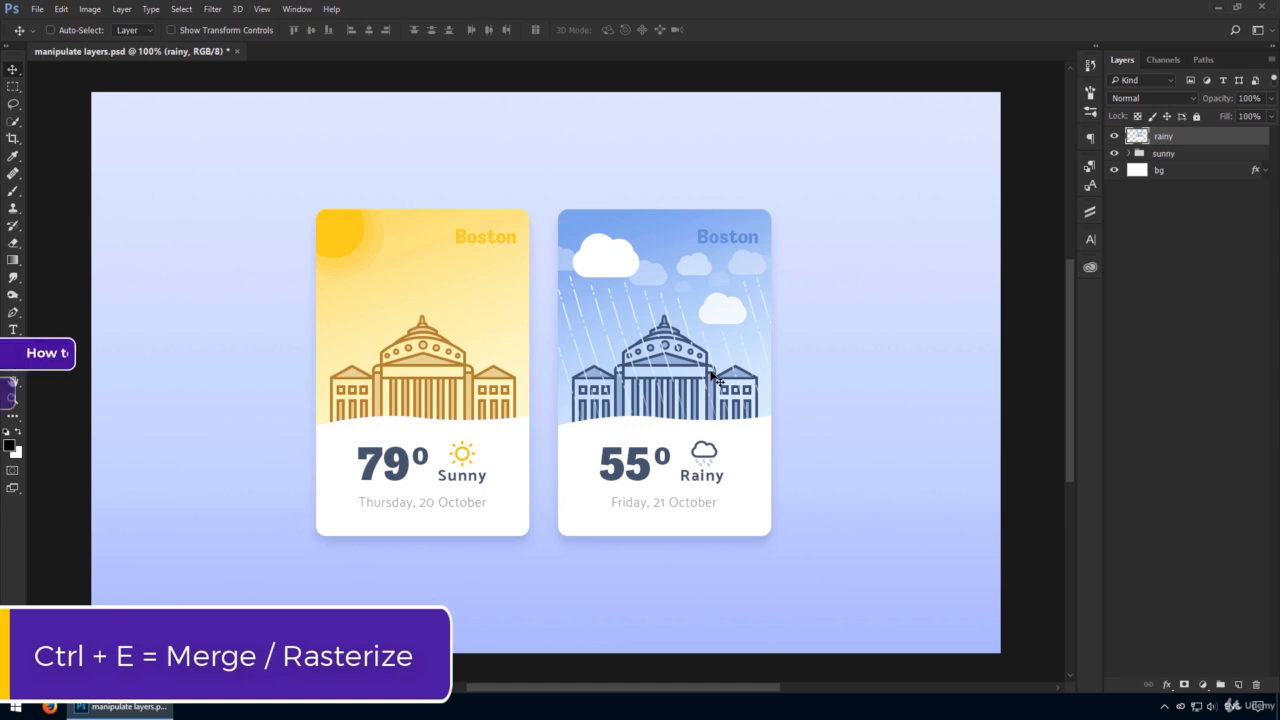
Apply a Perspective transform to the rainy layer by dragging its lower-right corner, then cancel it.
{"action": "key", "text": "ctrl+t"}
{"action": "right_click", "coordinate": [804, 284]}
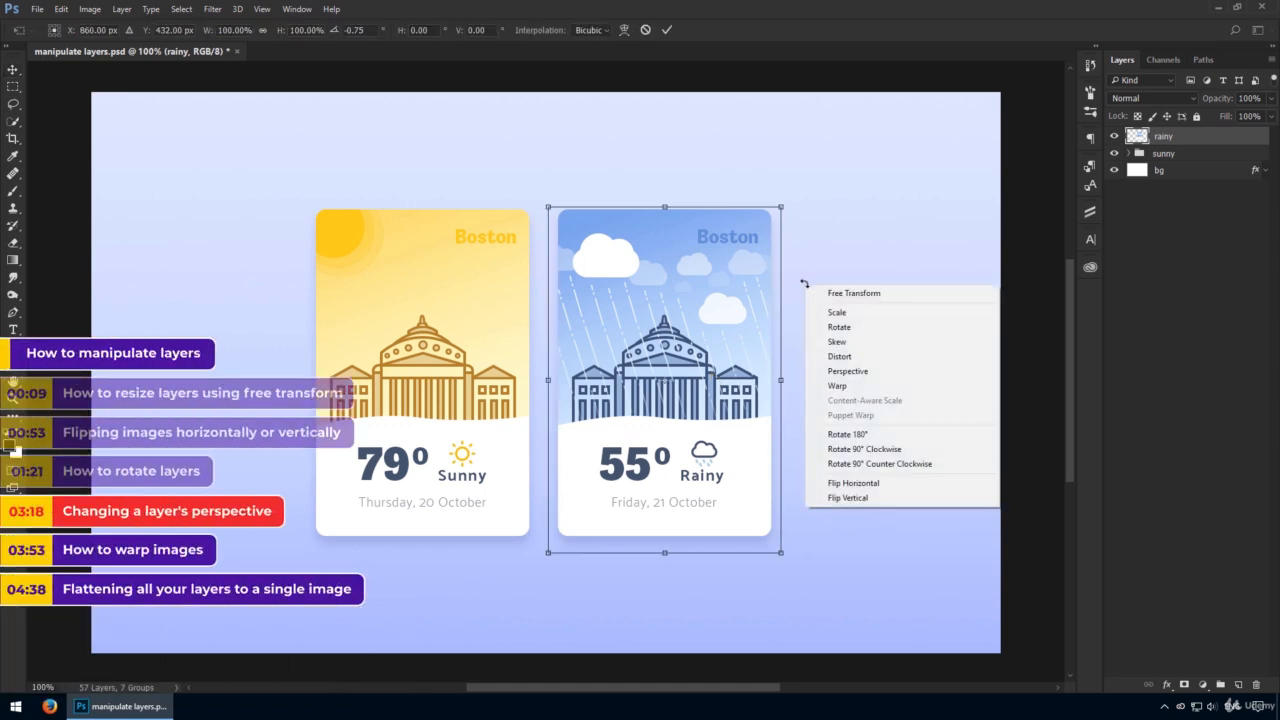
{"action": "left_click", "coordinate": [872, 372]}
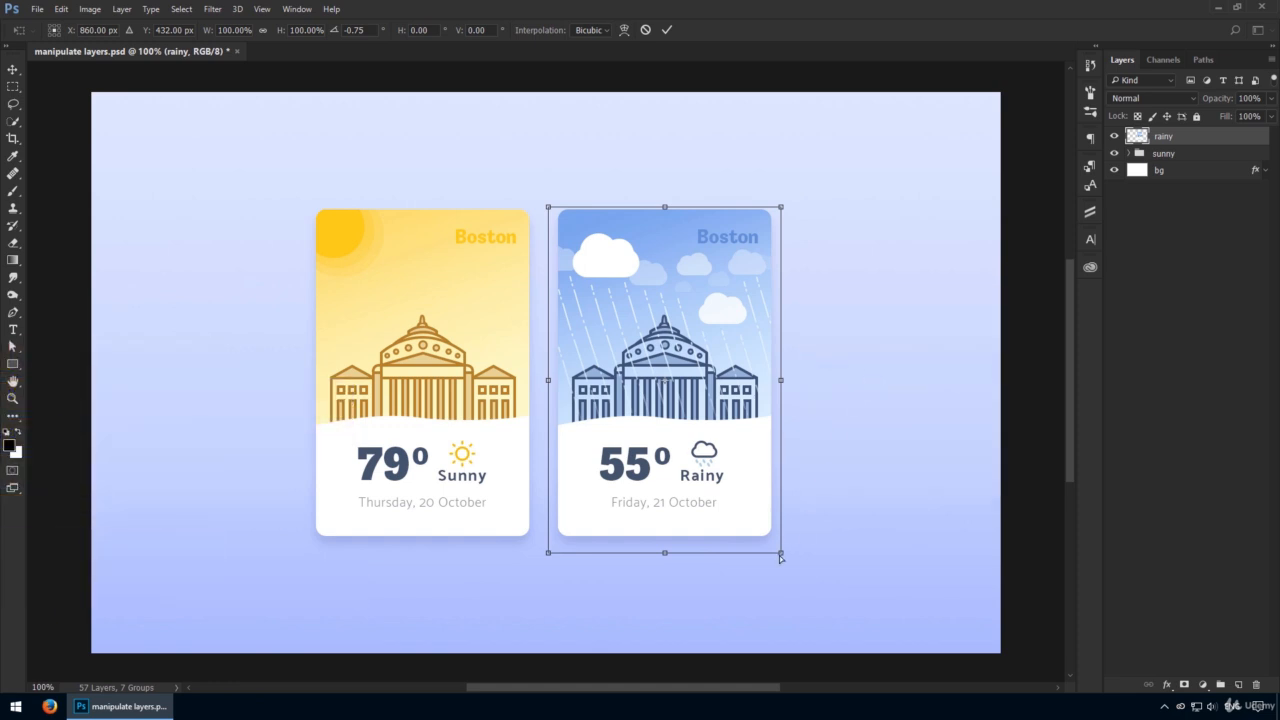
{"action": "left_click_drag", "start_coordinate": [780, 553], "coordinate": [789, 500]}
{"action": "left_click_drag", "start_coordinate": [790, 492], "coordinate": [790, 632]}
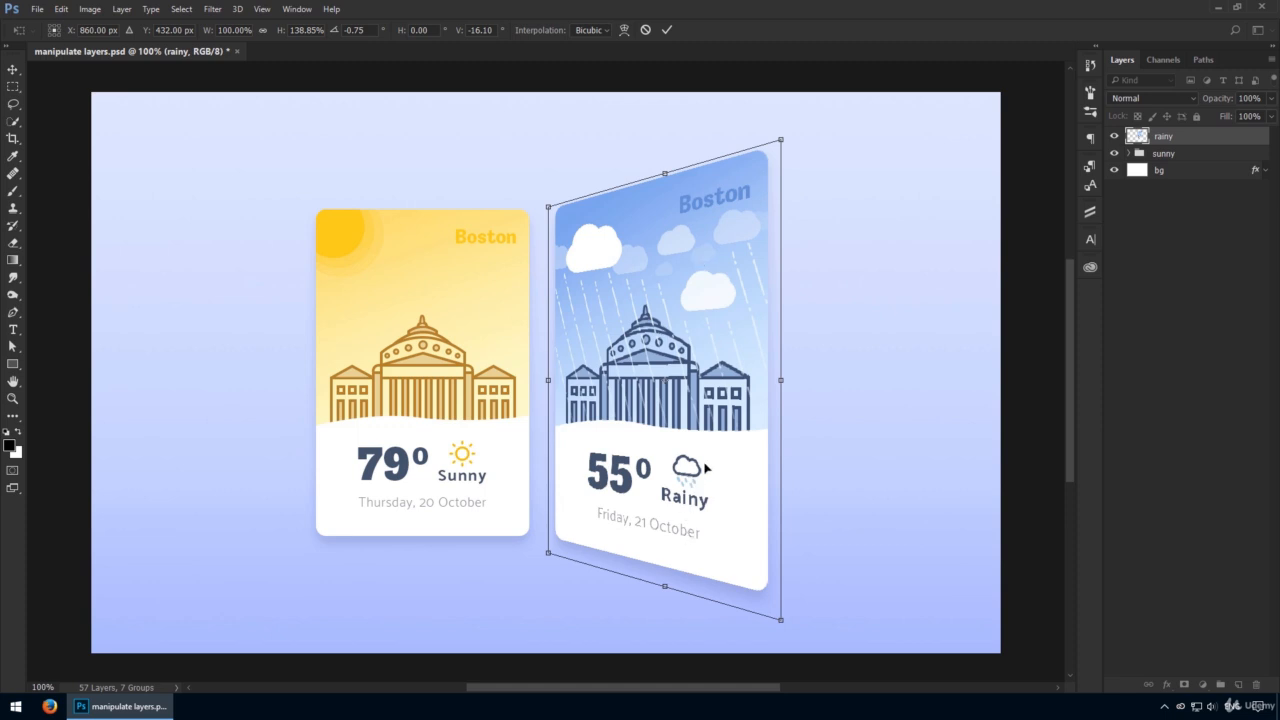
{"action": "key", "text": "Escape"}
Apply a Distort transform to the rainy layer by dragging its corner handles, then cancel it.
{"action": "key", "text": "ctrl+t"}
{"action": "right_click", "coordinate": [766, 352]}
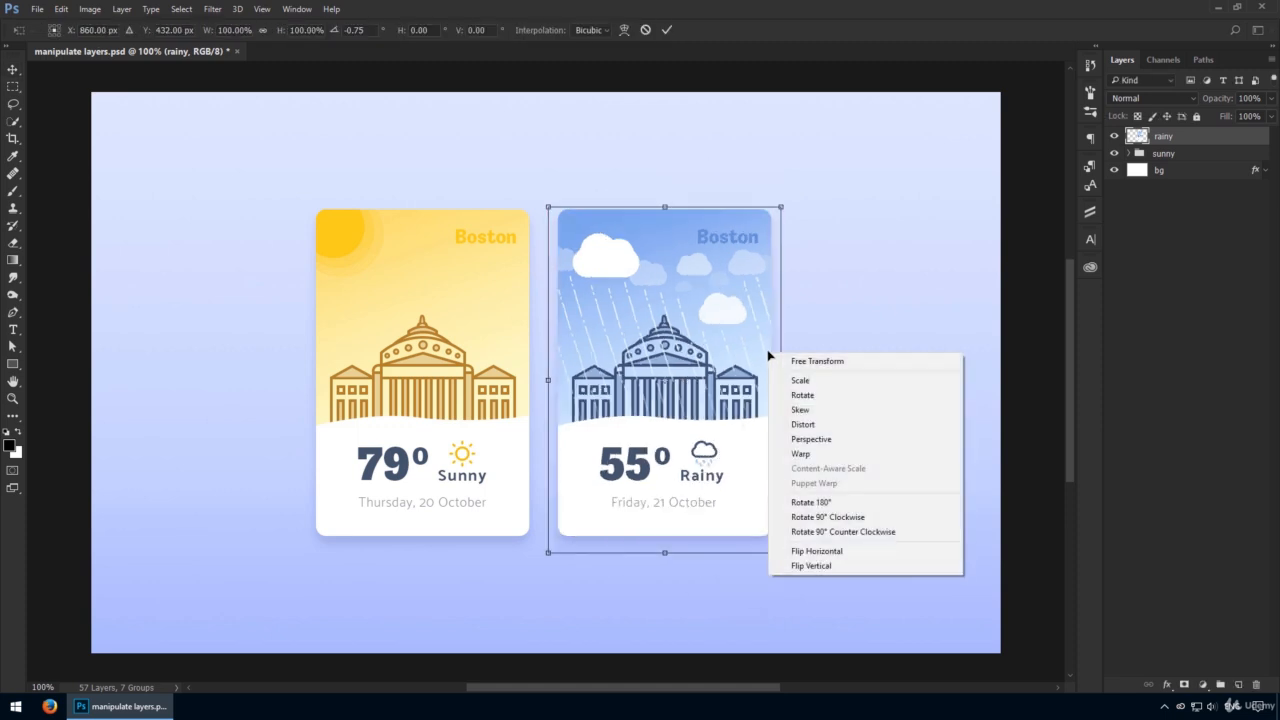
{"action": "left_click", "coordinate": [840, 427]}
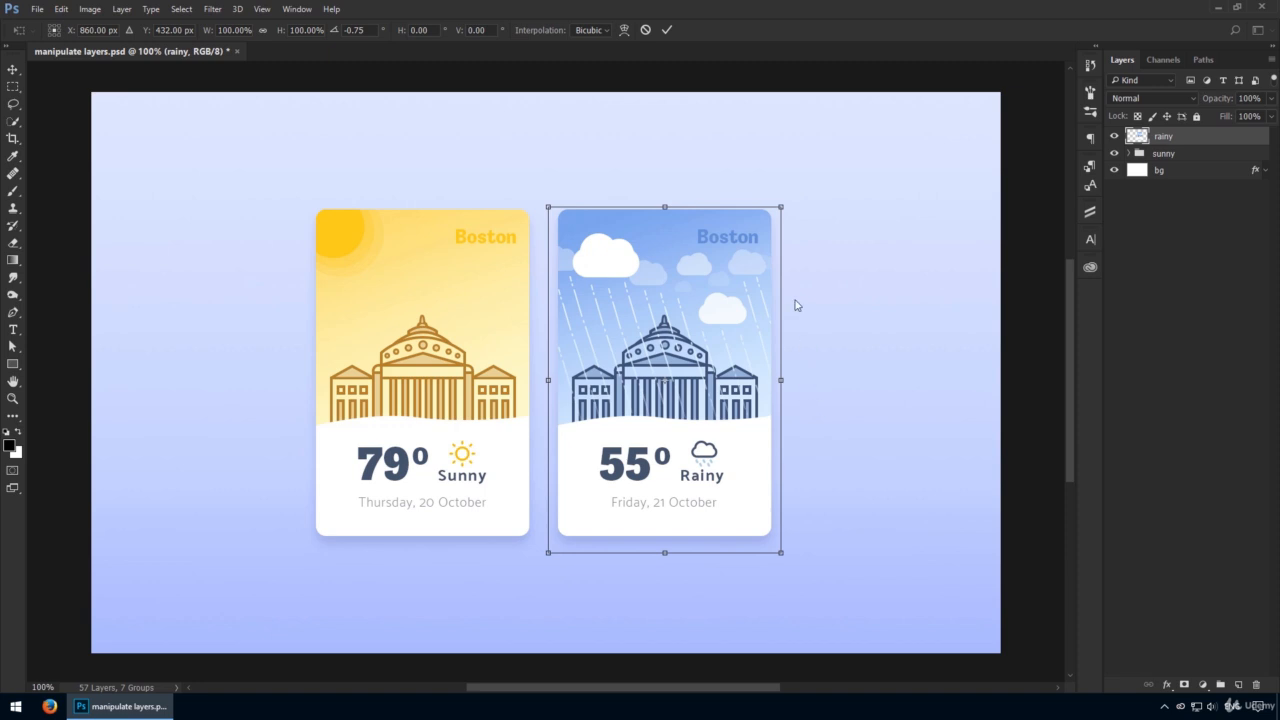
{"action": "mouse_move", "coordinate": [779, 211]}
{"action": "left_mouse_down"}
{"action": "mouse_move", "coordinate": [908, 190]}
{"action": "mouse_move", "coordinate": [745, 160]}
{"action": "mouse_move", "coordinate": [589, 203]}
{"action": "mouse_move", "coordinate": [680, 320]}
{"action": "mouse_move", "coordinate": [786, 277]}
{"action": "mouse_move", "coordinate": [715, 205]}
{"action": "mouse_move", "coordinate": [723, 157]}
{"action": "mouse_move", "coordinate": [791, 129]}
{"action": "mouse_move", "coordinate": [749, 217]}
{"action": "mouse_move", "coordinate": [856, 216]}
{"action": "mouse_move", "coordinate": [774, 206]}
{"action": "mouse_move", "coordinate": [786, 215]}
{"action": "left_mouse_up"}
{"action": "left_click_drag", "start_coordinate": [548, 208], "coordinate": [590, 305]}
{"action": "key", "text": "Escape"}
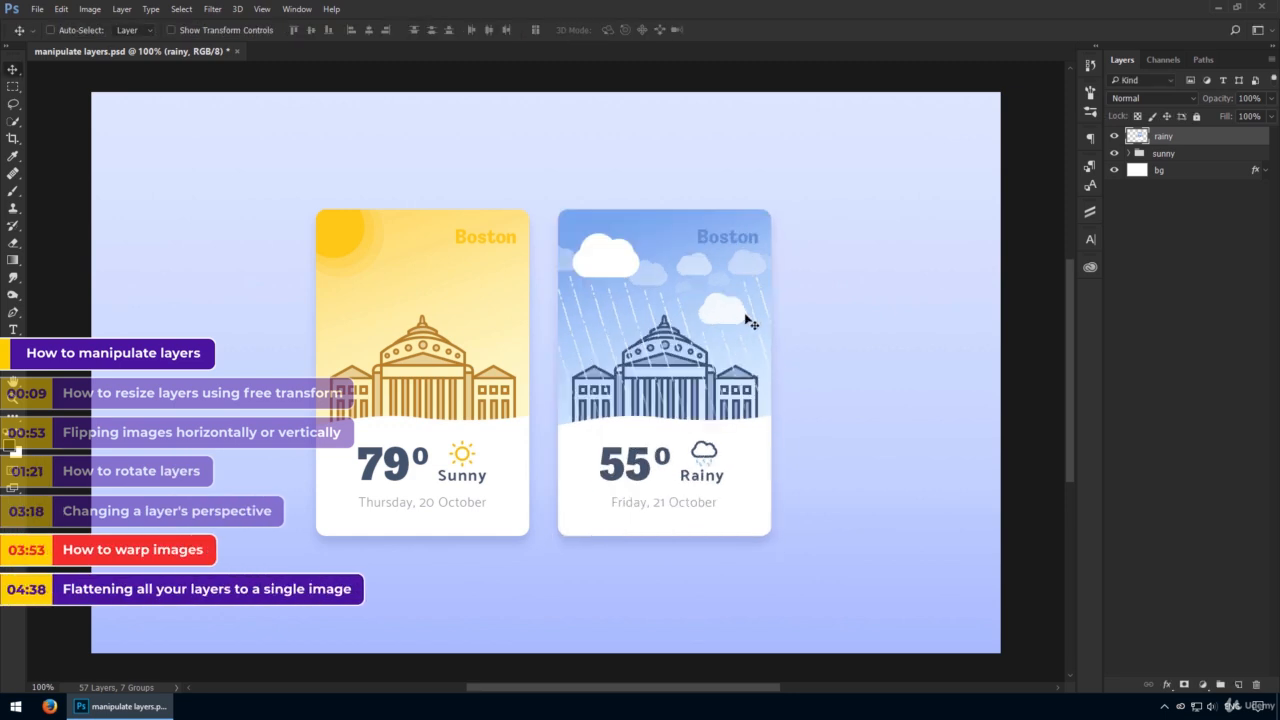
Start a Warp transform on the rainy layer and bend its corners and grid lines freely.
{"action": "key", "text": "ctrl+t"}
{"action": "right_click", "coordinate": [745, 318]}
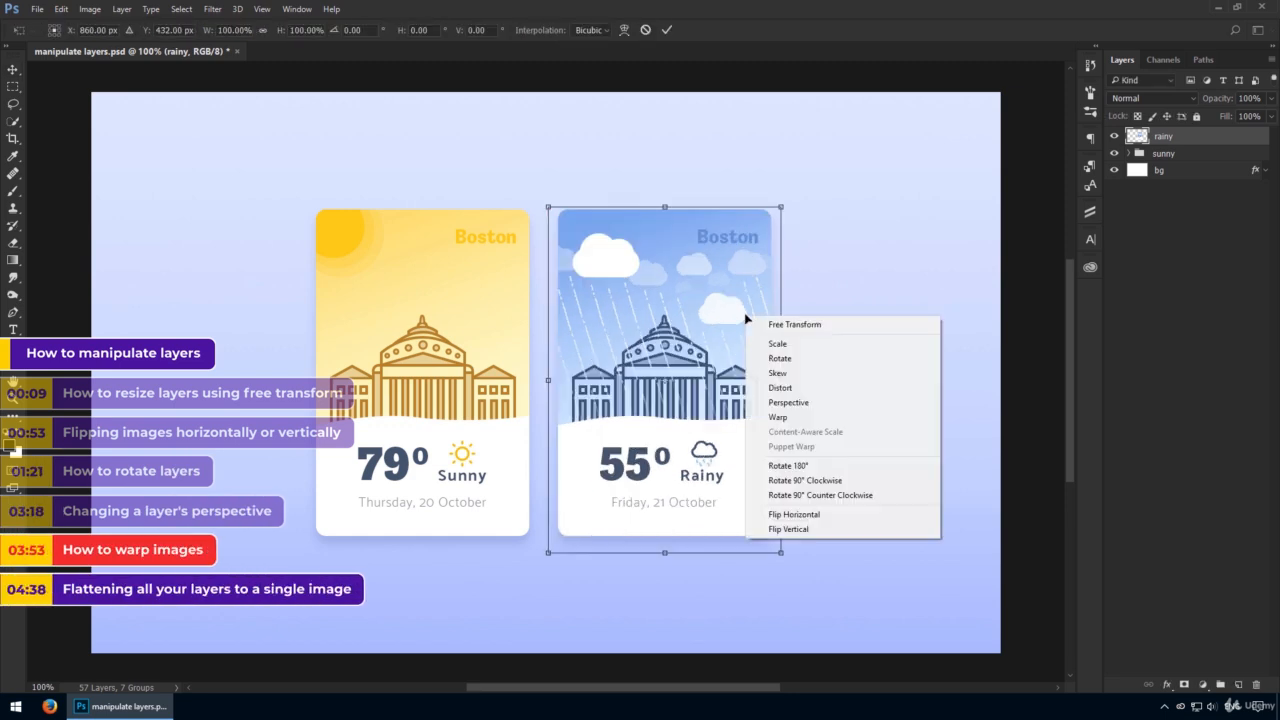
{"action": "left_click", "coordinate": [797, 416]}
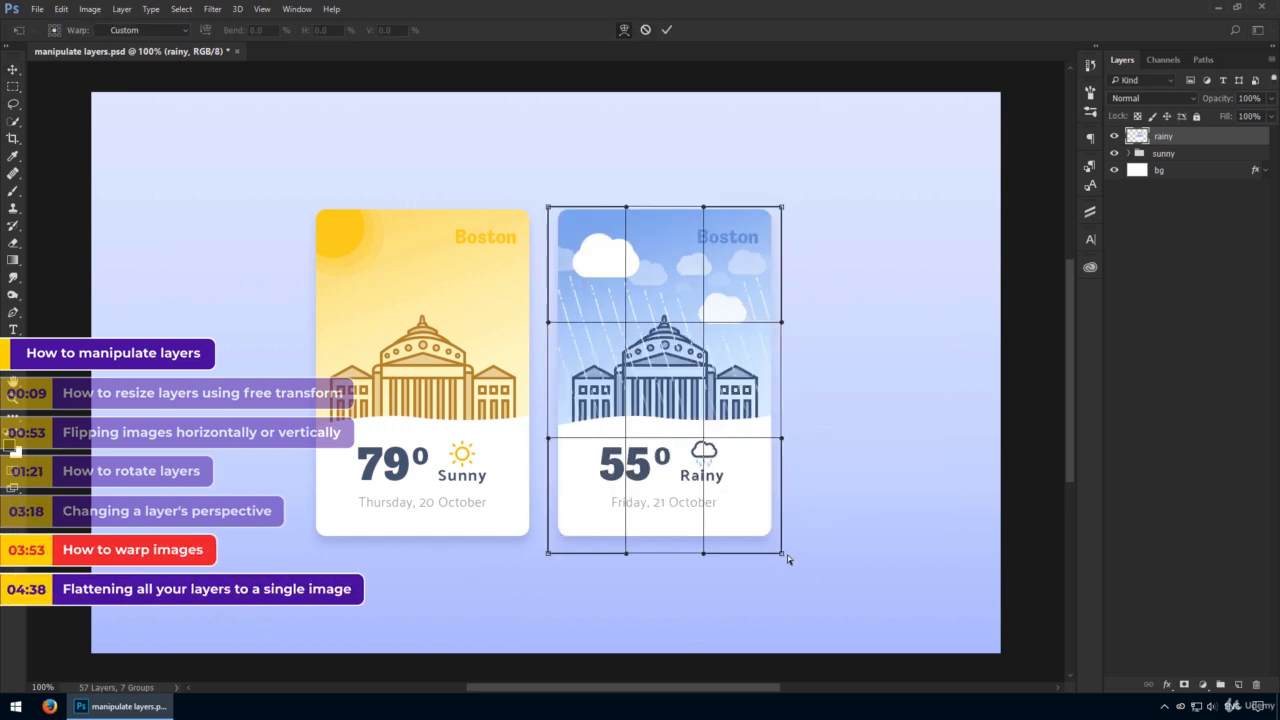
{"action": "left_click_drag", "start_coordinate": [782, 557], "coordinate": [843, 561]}
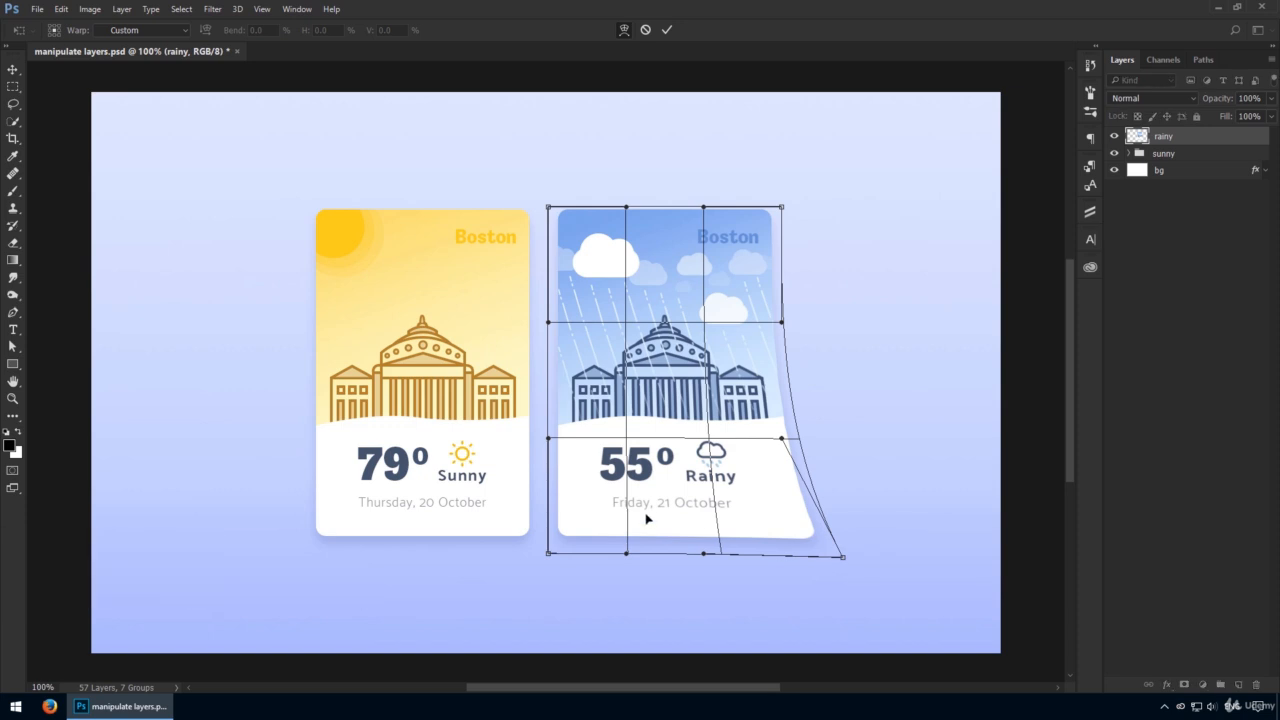
{"action": "left_click_drag", "start_coordinate": [648, 517], "coordinate": [660, 538]}
{"action": "left_click_drag", "start_coordinate": [580, 523], "coordinate": [548, 491]}
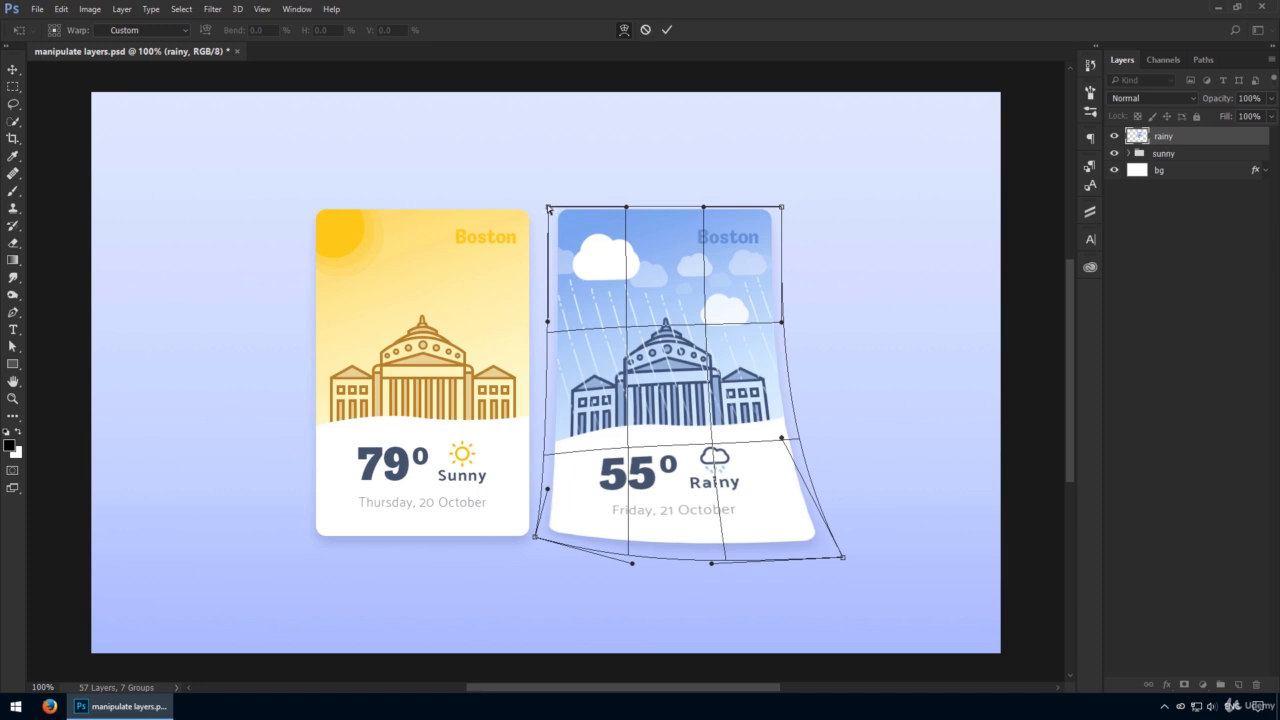
{"action": "left_click_drag", "start_coordinate": [548, 209], "coordinate": [563, 175]}
{"action": "left_click_drag", "start_coordinate": [783, 209], "coordinate": [762, 178]}
{"action": "left_click_drag", "start_coordinate": [536, 541], "coordinate": [551, 530]}
{"action": "left_click_drag", "start_coordinate": [667, 546], "coordinate": [670, 510]}
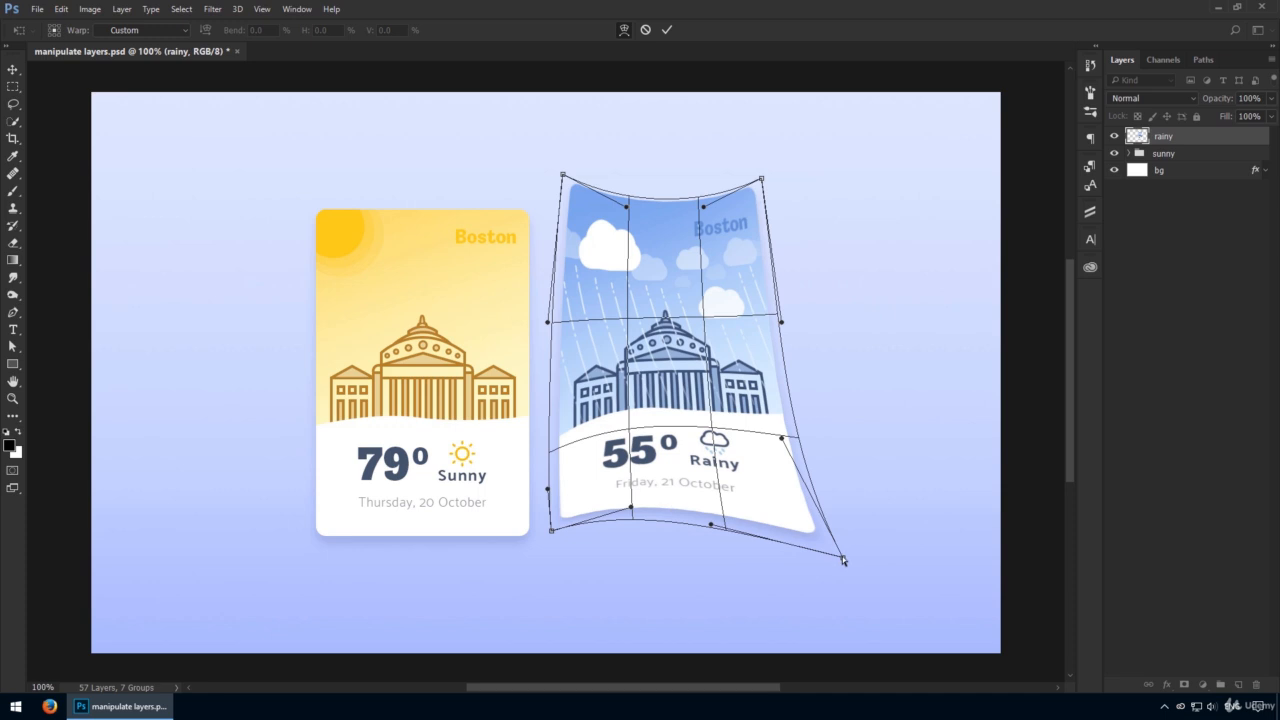
{"action": "left_click_drag", "start_coordinate": [842, 556], "coordinate": [819, 536]}
Try the Arc, Arc Lower, Arc Upper and Bulge warp presets on the rainy layer.
{"action": "left_click", "coordinate": [180, 31]}
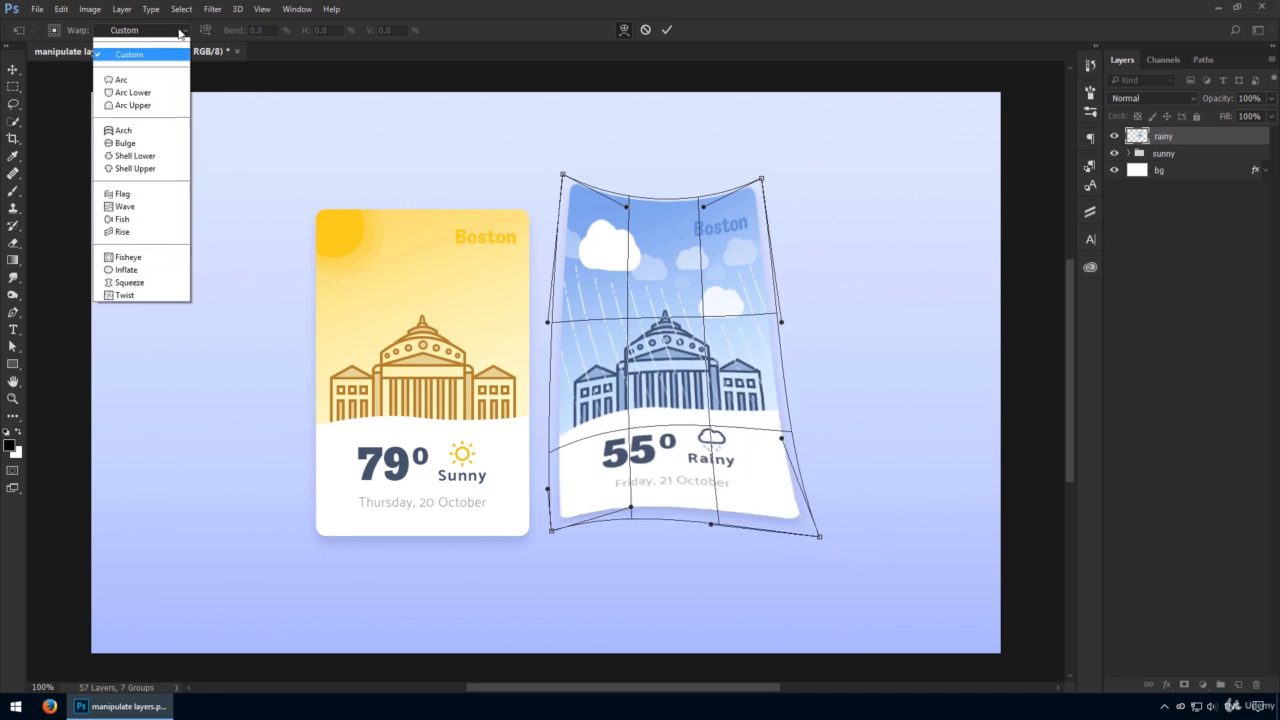
{"action": "left_click", "coordinate": [155, 96]}
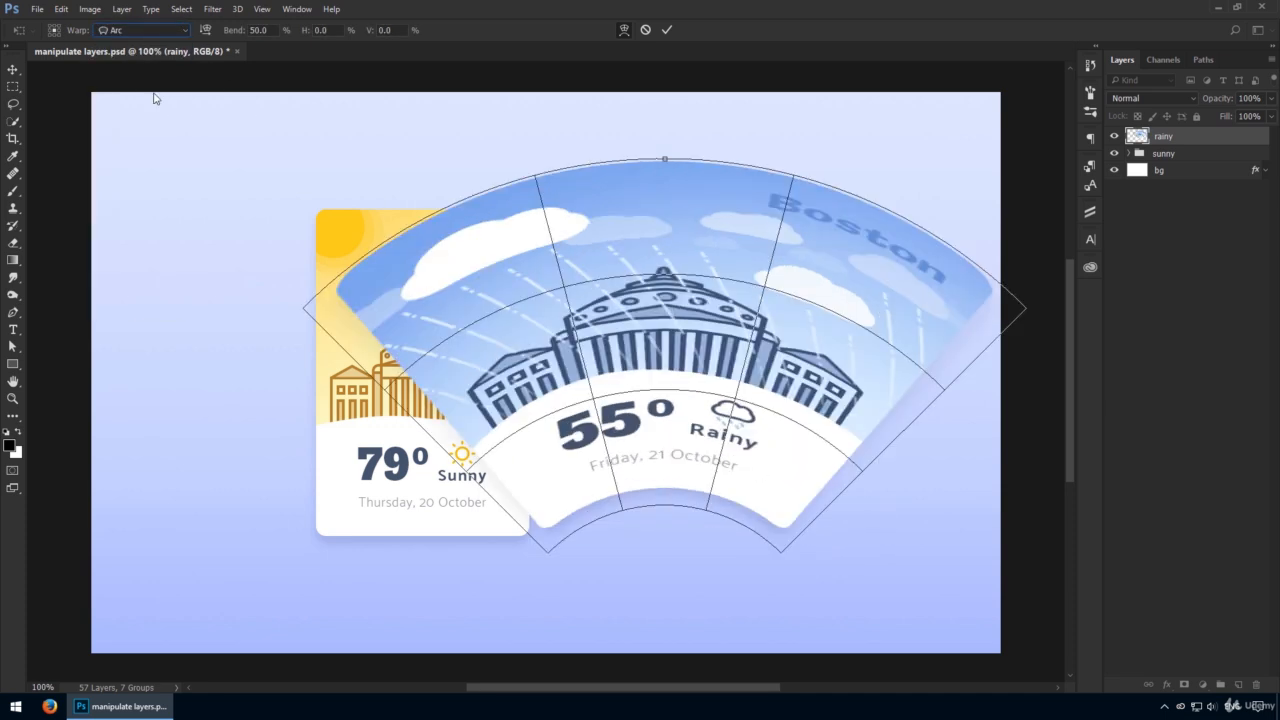
{"action": "scroll", "coordinate": [164, 30], "scroll_direction": "down", "scroll_amount": 1}
{"action": "left_click", "coordinate": [164, 30]}
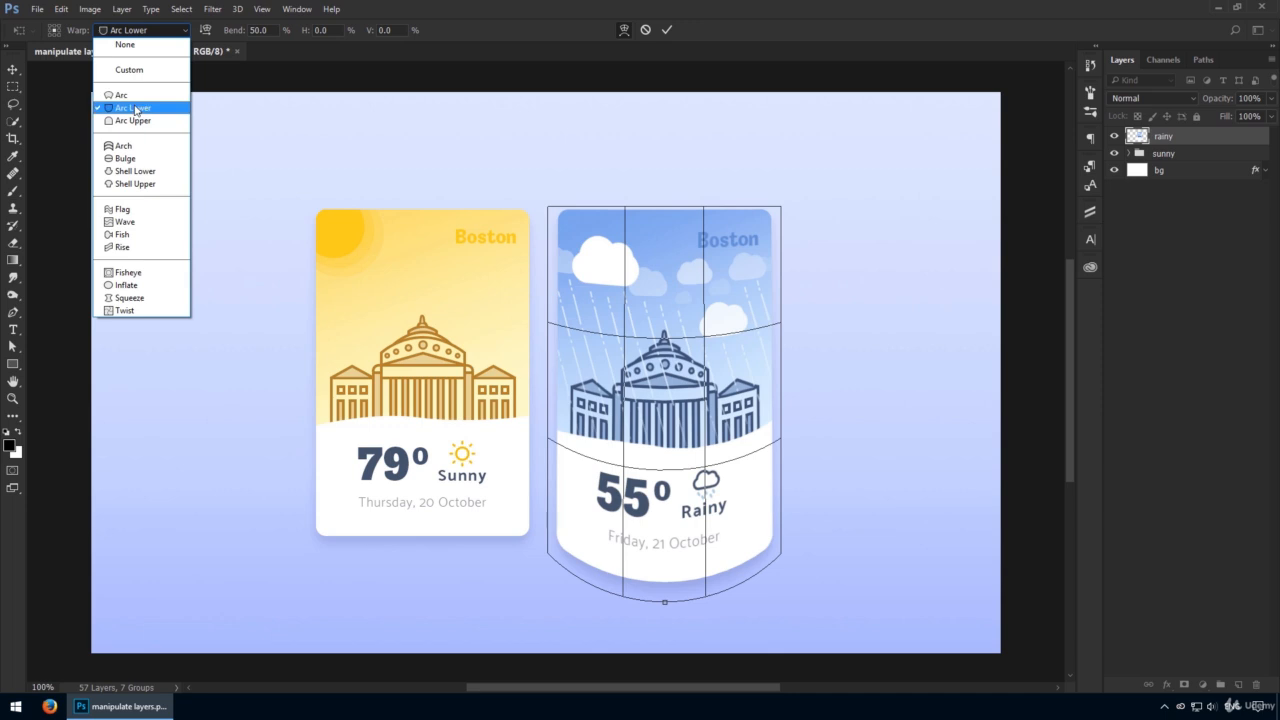
{"action": "left_click", "coordinate": [135, 120]}
{"action": "left_click", "coordinate": [164, 31]}
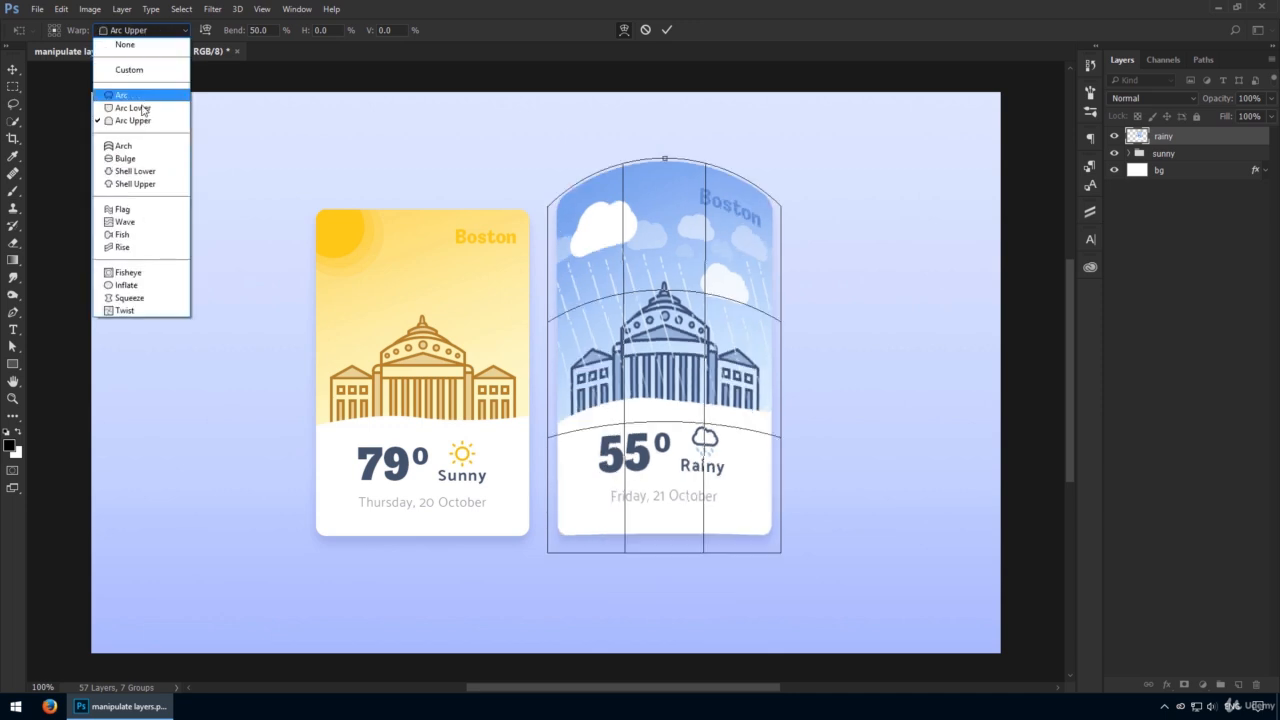
{"action": "left_click", "coordinate": [146, 158]}
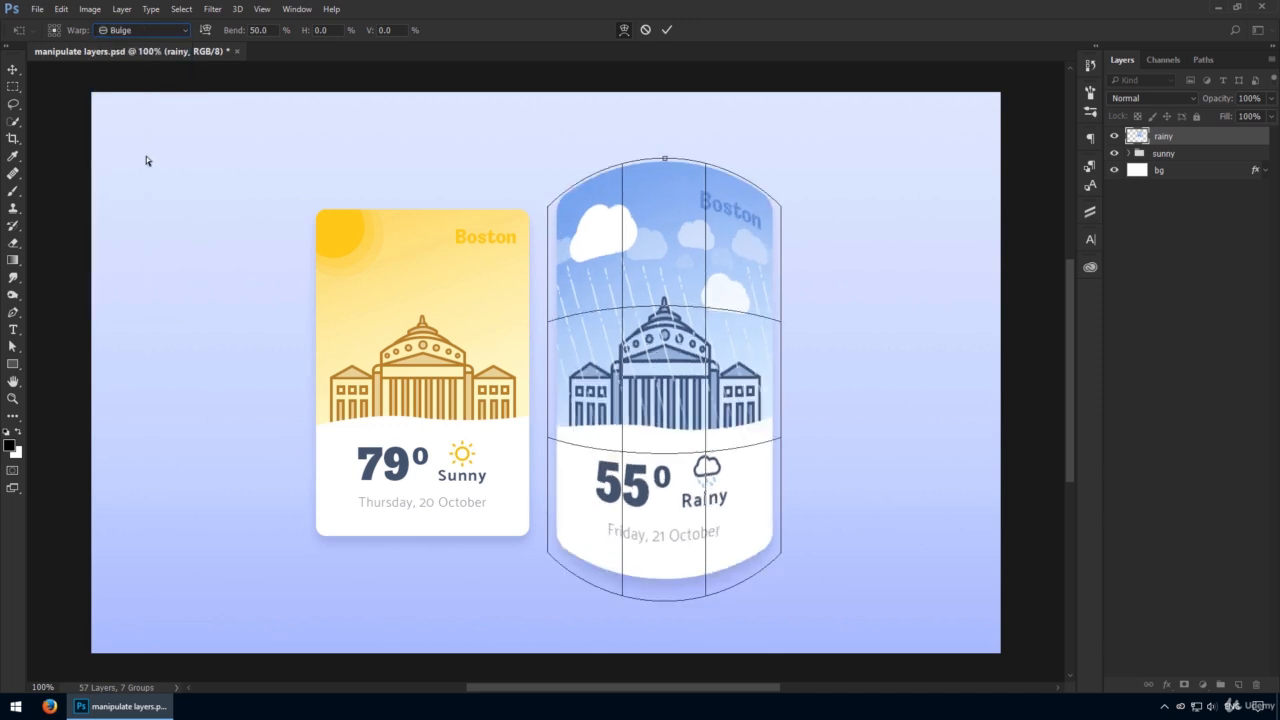
Preview the Shell Lower and Shell Upper presets, set Bulge with a 32.5% bend, and cancel the warp.
{"action": "scroll", "coordinate": [151, 31], "scroll_direction": "down", "scroll_amount": 1}
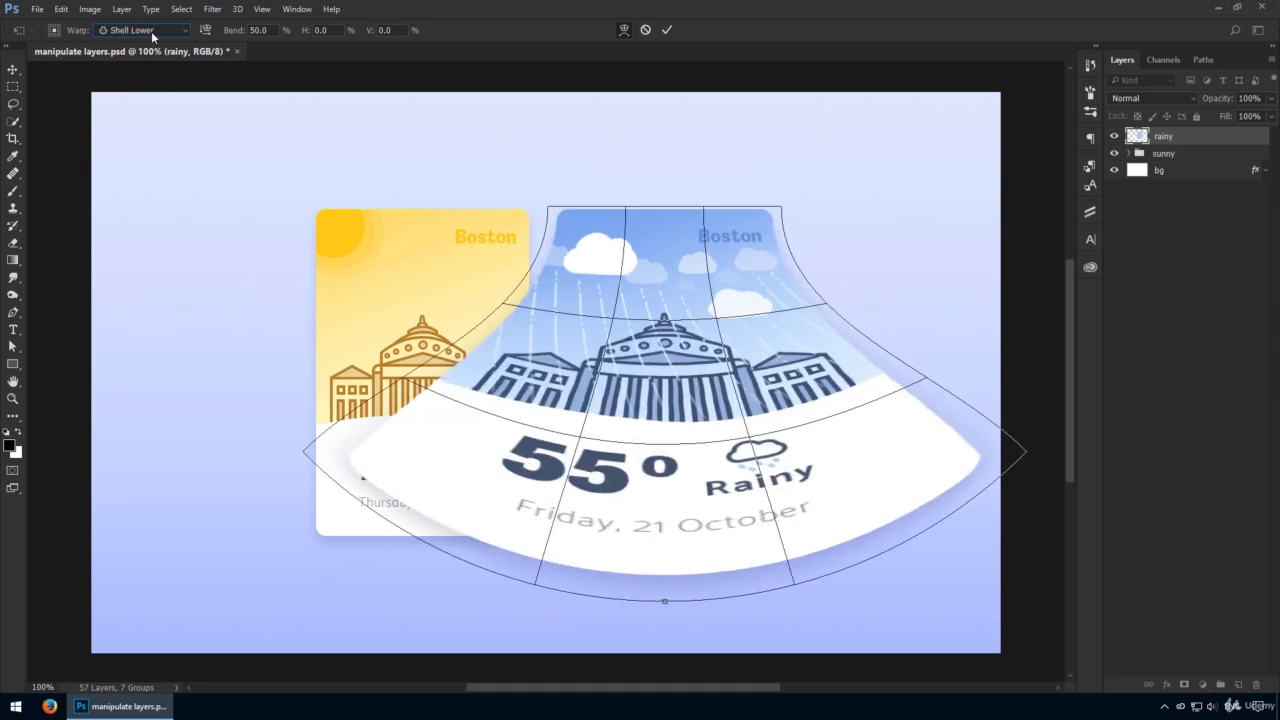
{"action": "scroll", "coordinate": [151, 31], "scroll_direction": "down", "scroll_amount": 1}
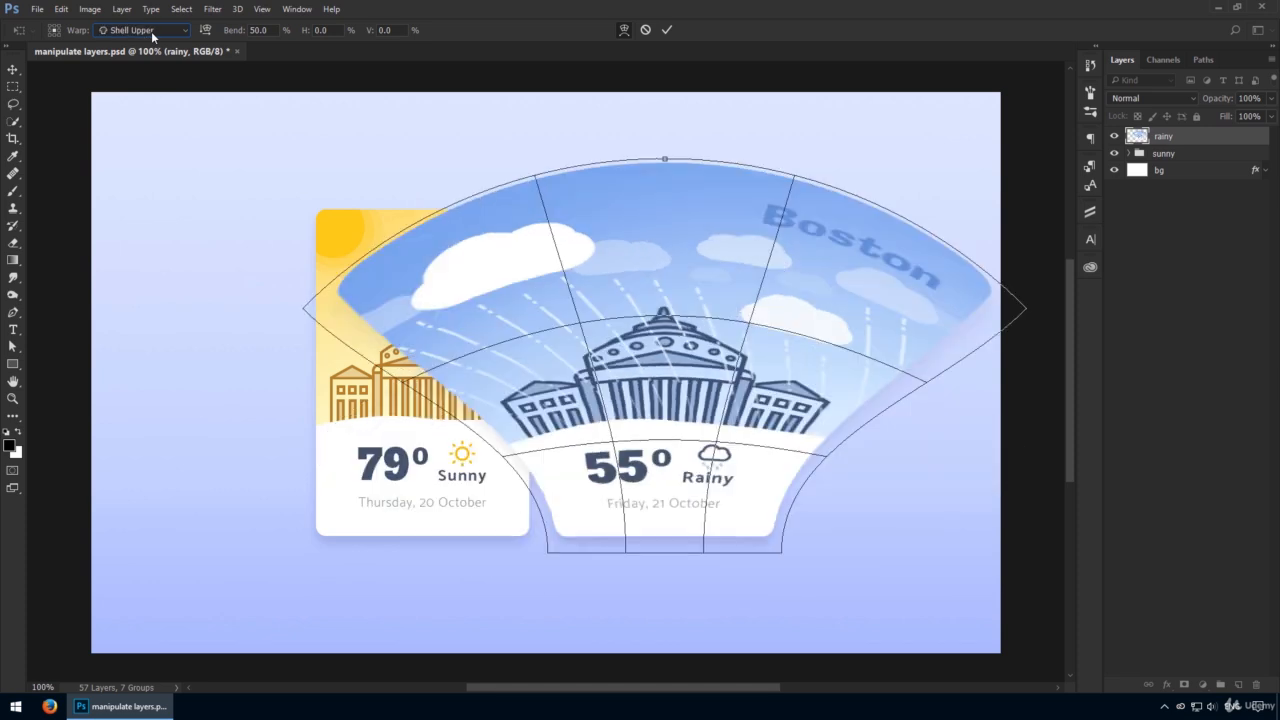
{"action": "left_click", "coordinate": [170, 32]}
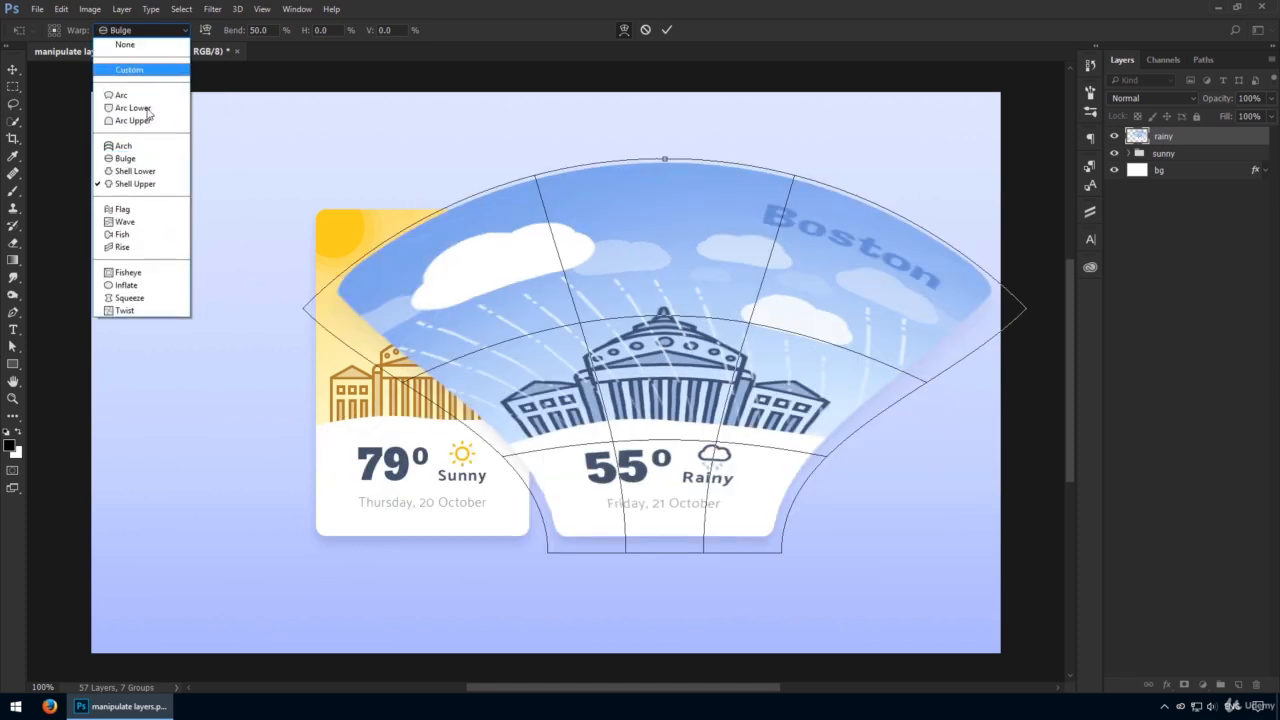
{"action": "left_click", "coordinate": [130, 157]}
{"action": "mouse_move", "coordinate": [233, 34]}
{"action": "left_mouse_down"}
{"action": "mouse_move", "coordinate": [206, 38]}
{"action": "mouse_move", "coordinate": [233, 36]}
{"action": "left_mouse_up"}
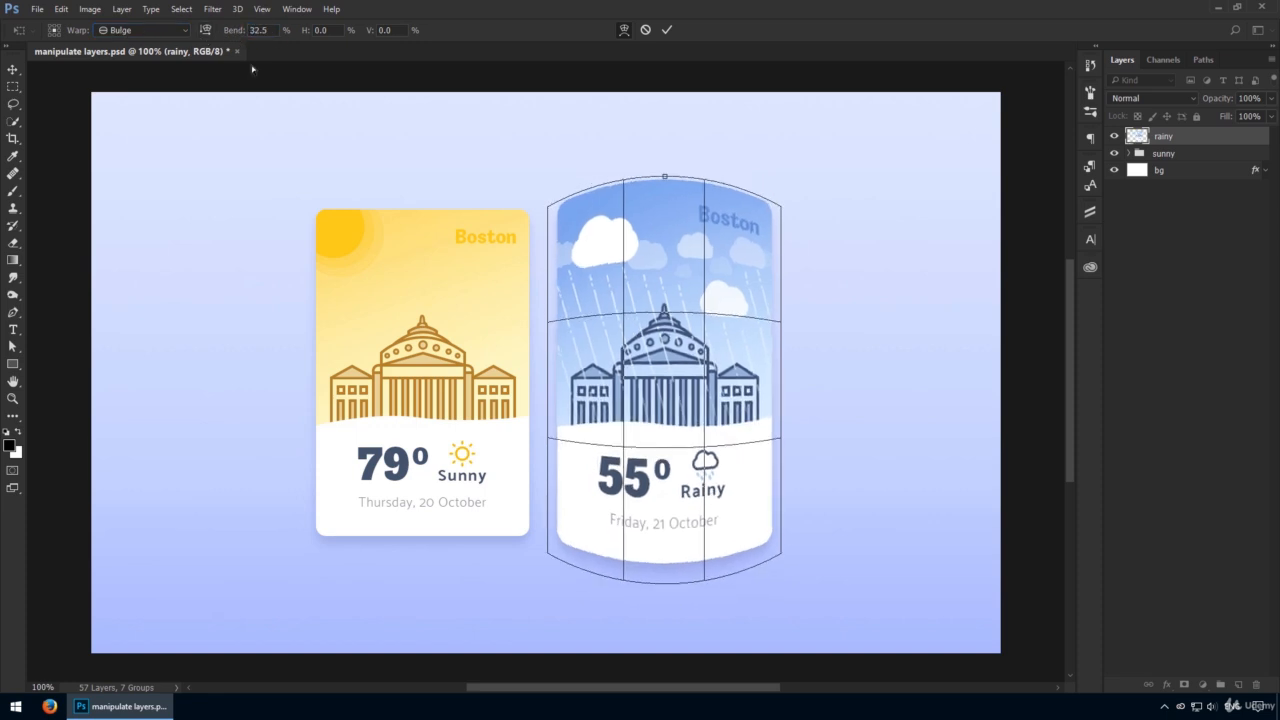
{"action": "left_click", "coordinate": [646, 30]}
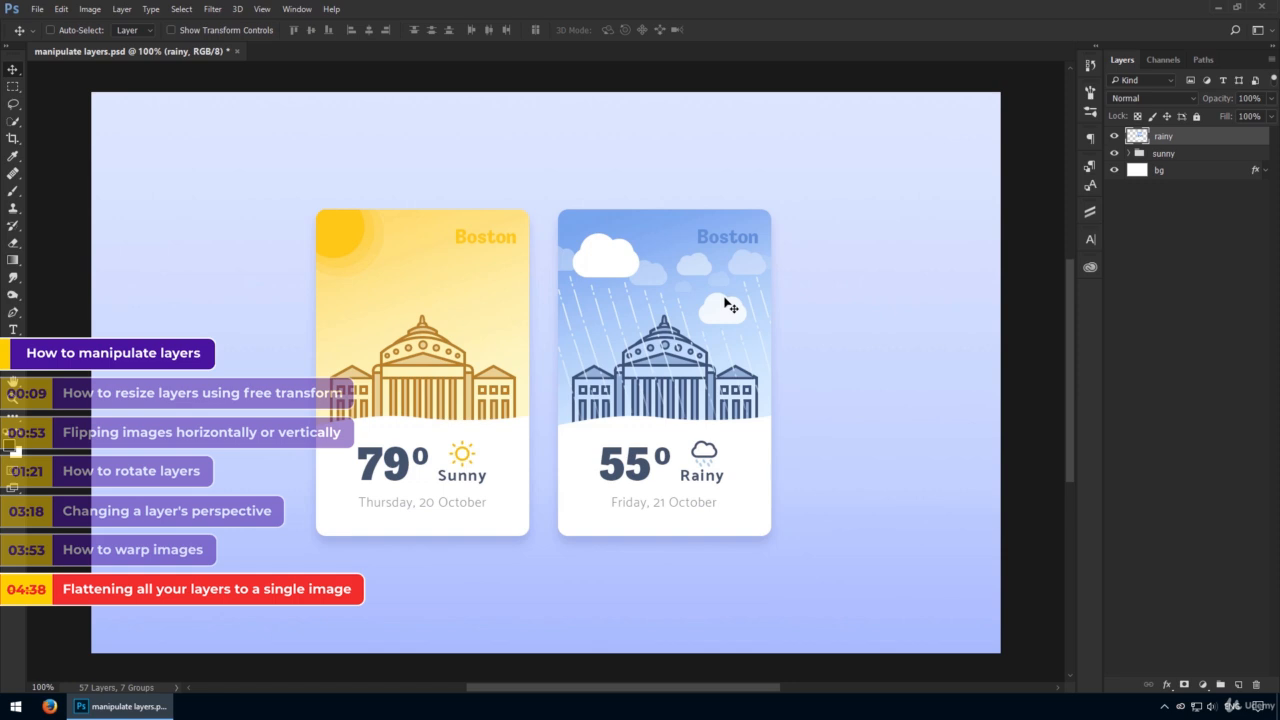
Expand and collapse the sunny group to view the layers it contains.
{"action": "left_click", "coordinate": [1130, 154]}
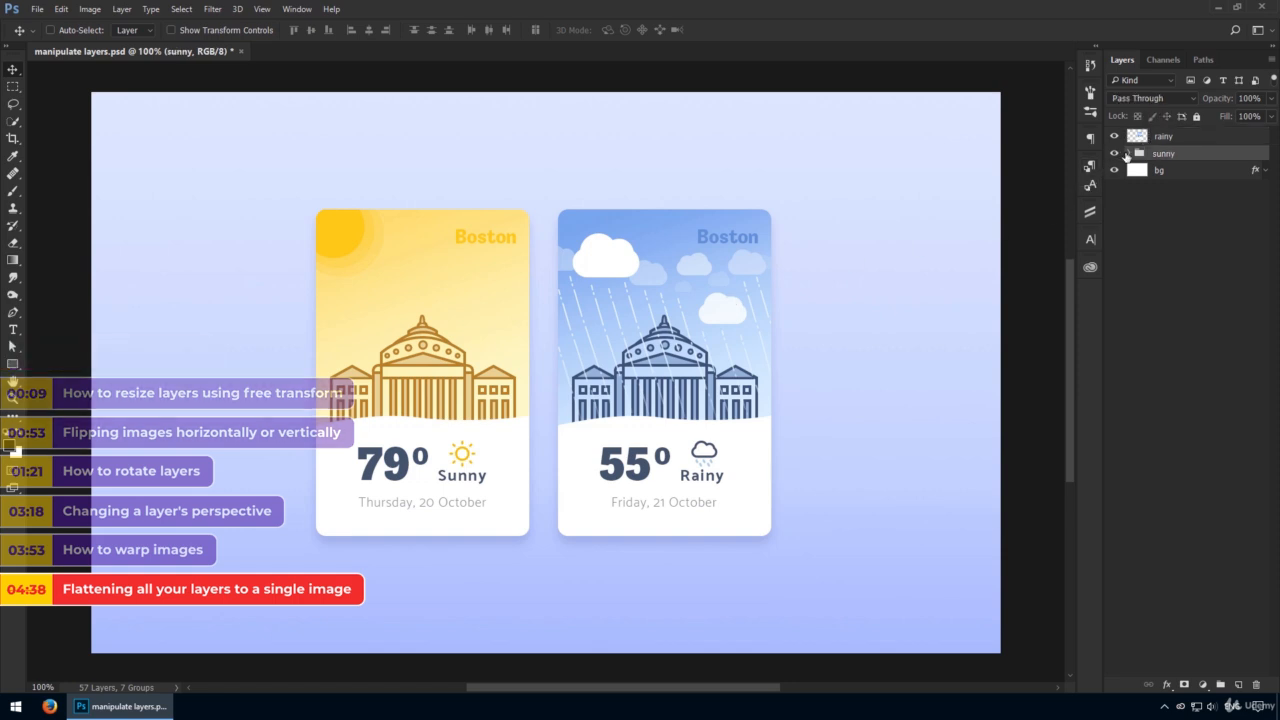
{"action": "left_click", "coordinate": [1129, 153]}
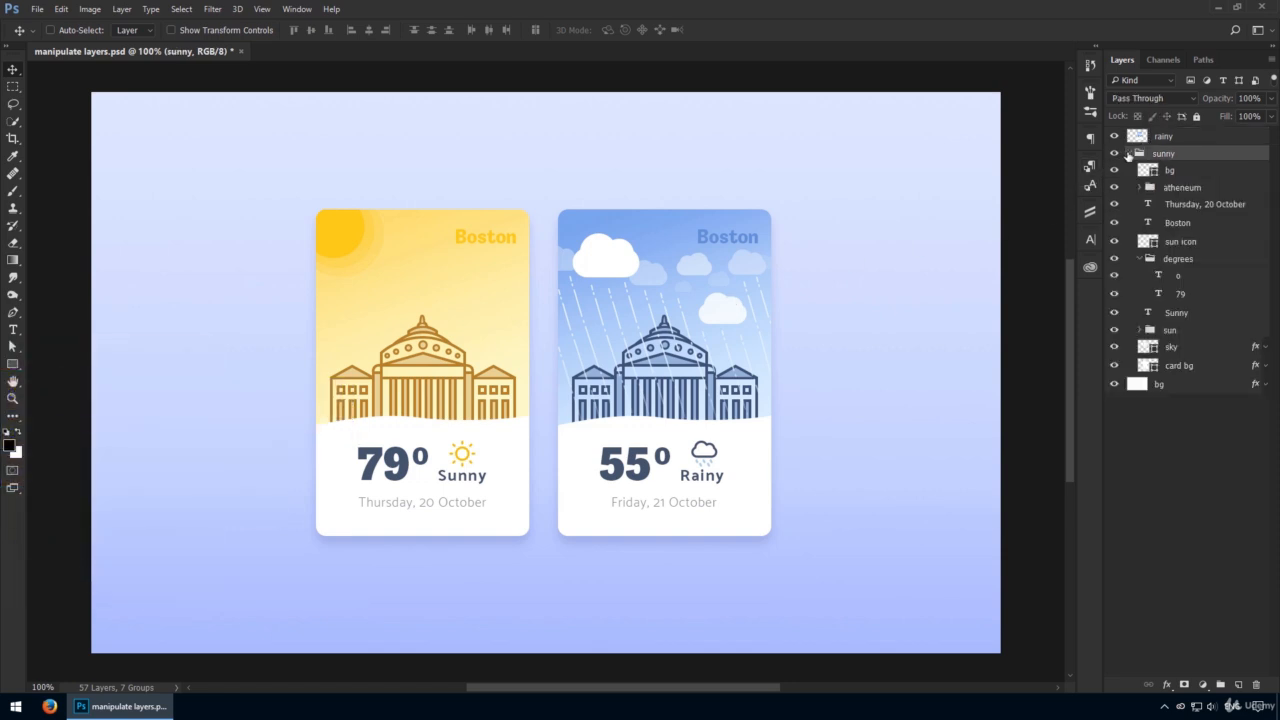
{"action": "left_click", "coordinate": [1129, 153]}
Undo the merge of the rainy group and expand the rainy group and its clouds subgroup.
{"action": "key", "text": "ctrl+z"}
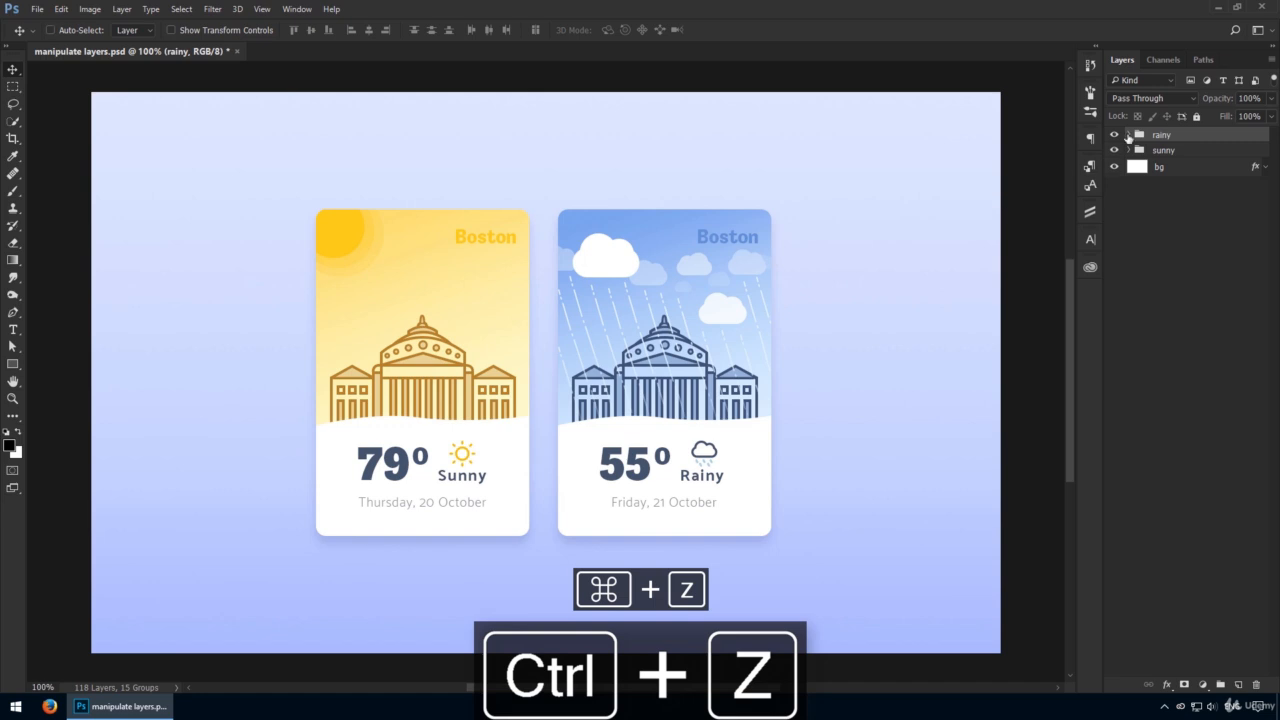
{"action": "left_click", "coordinate": [1129, 135]}
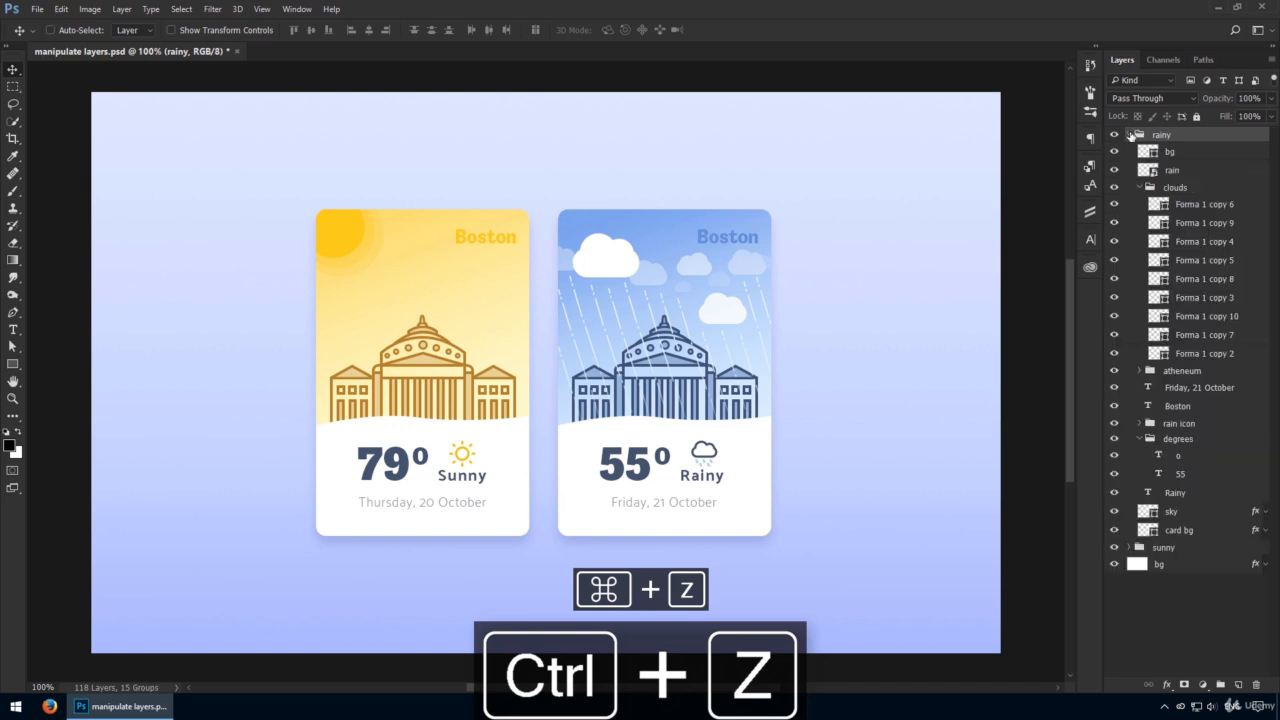
{"action": "left_click", "coordinate": [1187, 187]}
{"action": "left_click_drag", "start_coordinate": [700, 220], "coordinate": [766, 237]}
{"action": "key", "text": "ctrl+z"}
Select all nine Forma 1 cloud layers, merge them into one, and undo the merge.
{"action": "left_click", "coordinate": [1219, 205]}
{"action": "left_click", "coordinate": [1217, 223]}
{"action": "left_click", "coordinate": [1215, 241]}
{"action": "left_click", "coordinate": [1216, 279]}
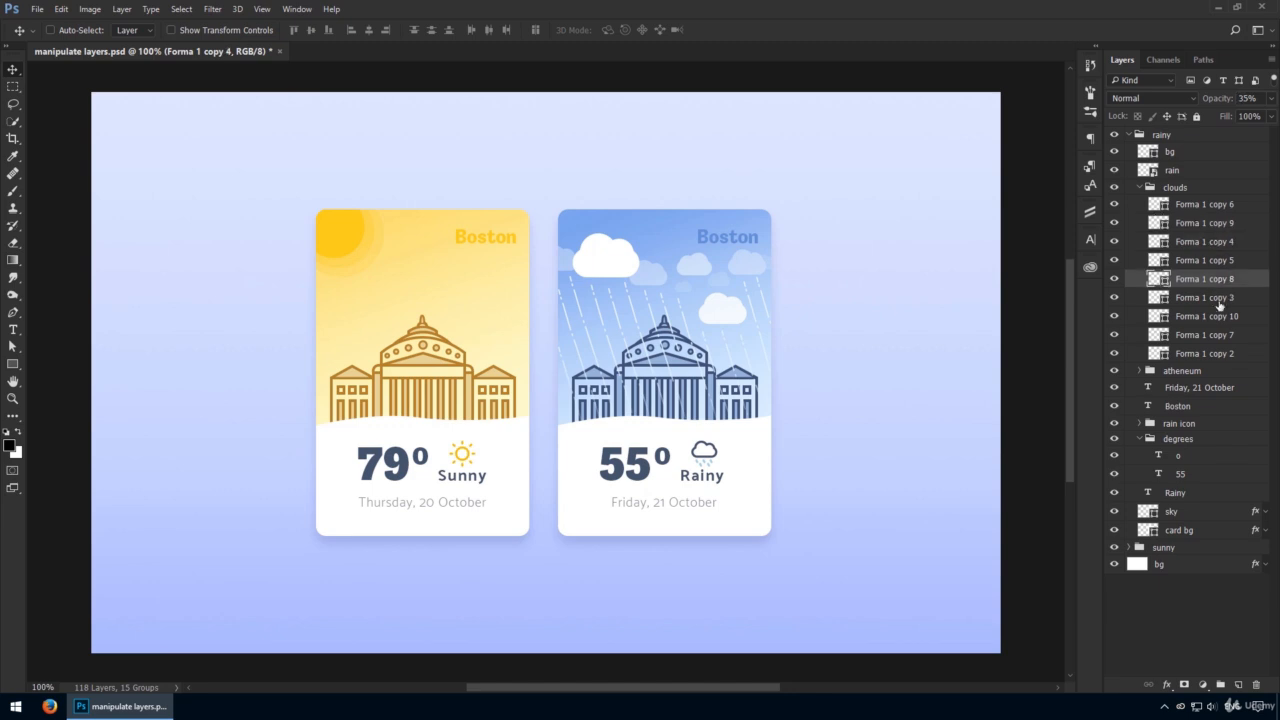
{"action": "left_click", "coordinate": [1217, 335]}
{"action": "left_click", "coordinate": [1215, 353]}
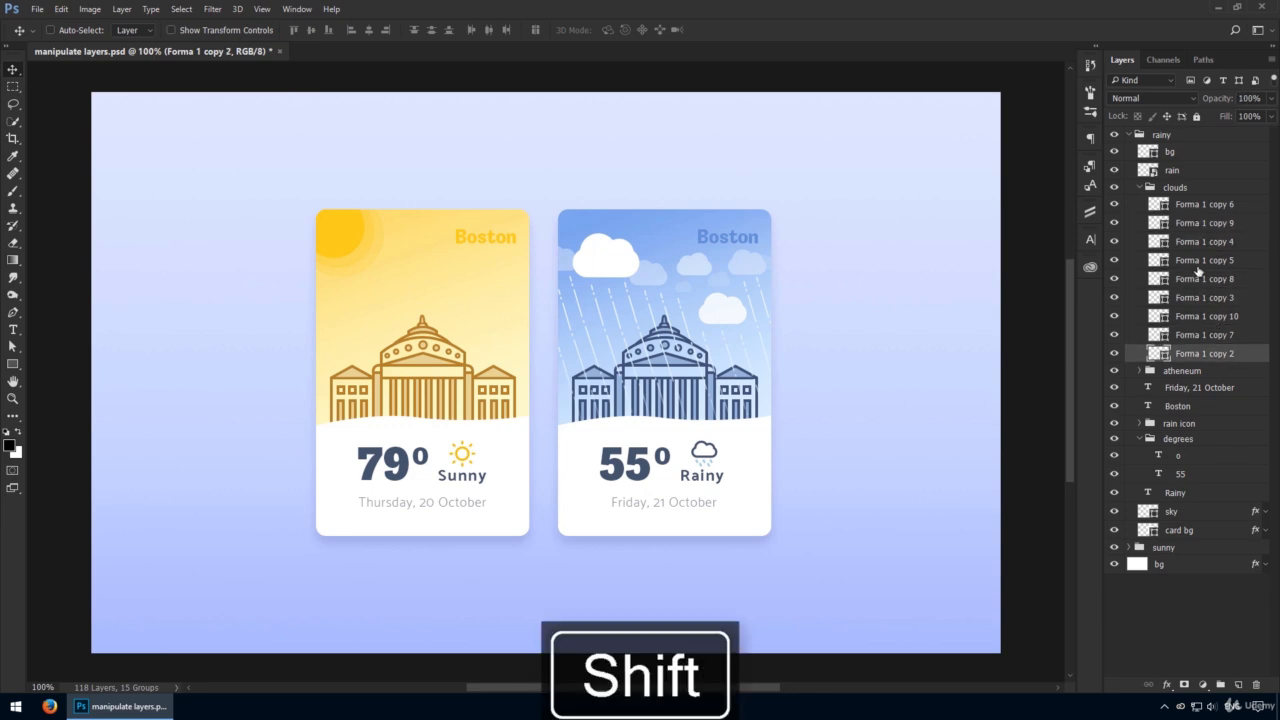
{"action": "left_click", "coordinate": [1213, 204], "text": "shift"}
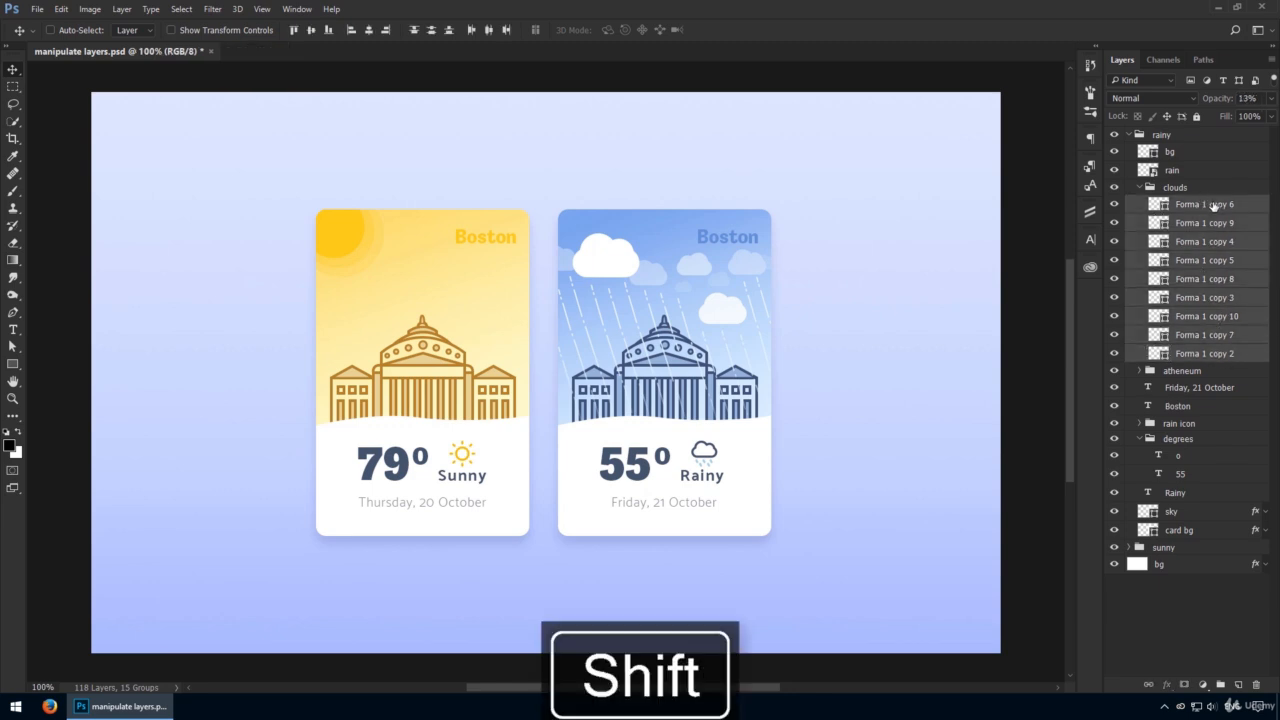
{"action": "key", "text": "ctrl+e"}
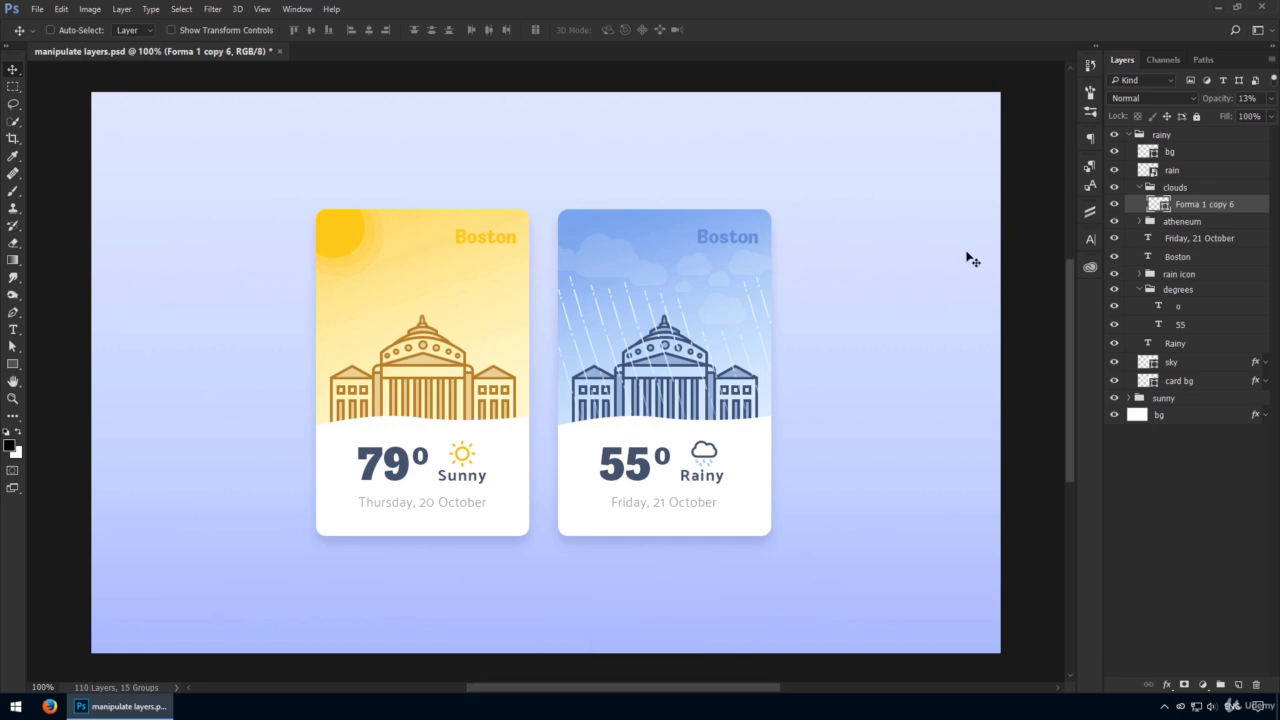
{"action": "key", "text": "ctrl+z"}
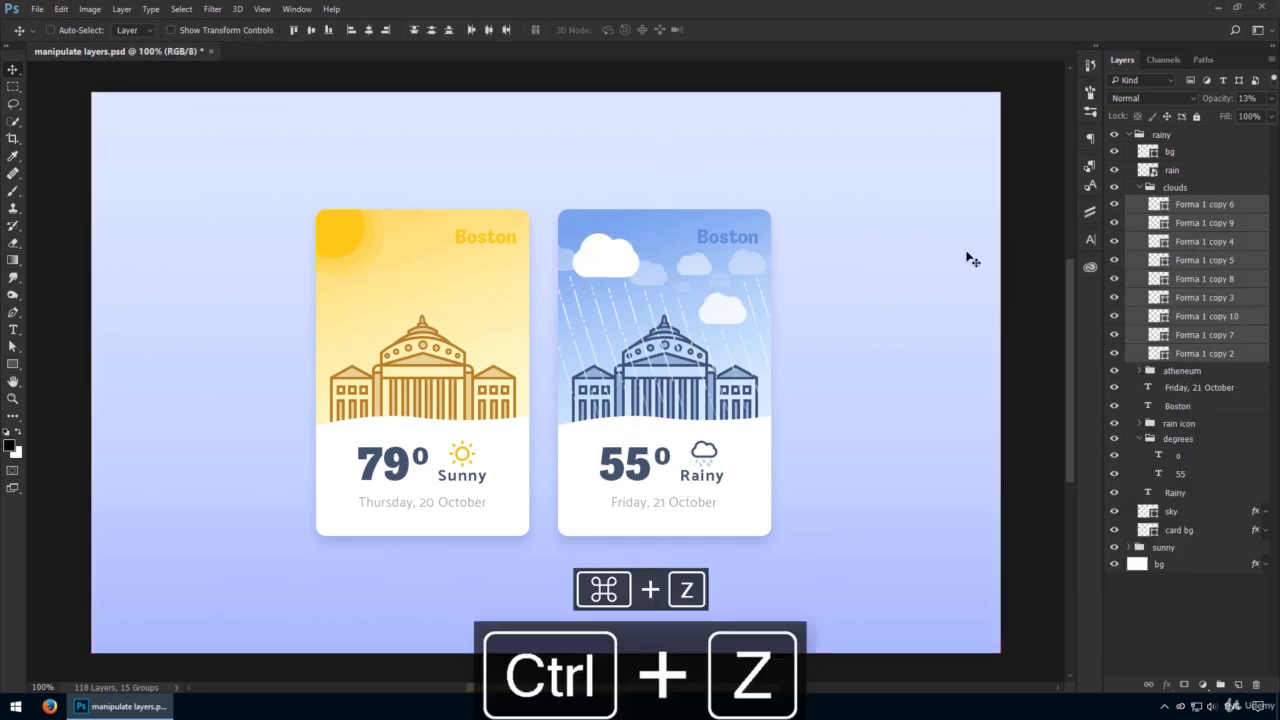
Merge the clouds group into a single clouds layer.
{"action": "left_click", "coordinate": [1210, 190]}
{"action": "key", "text": "ctrl+e"}
{"action": "mouse_move", "coordinate": [776, 282]}
{"action": "left_mouse_down"}
{"action": "mouse_move", "coordinate": [746, 262]}
{"action": "mouse_move", "coordinate": [772, 258]}
{"action": "mouse_move", "coordinate": [774, 284]}
{"action": "left_mouse_up"}
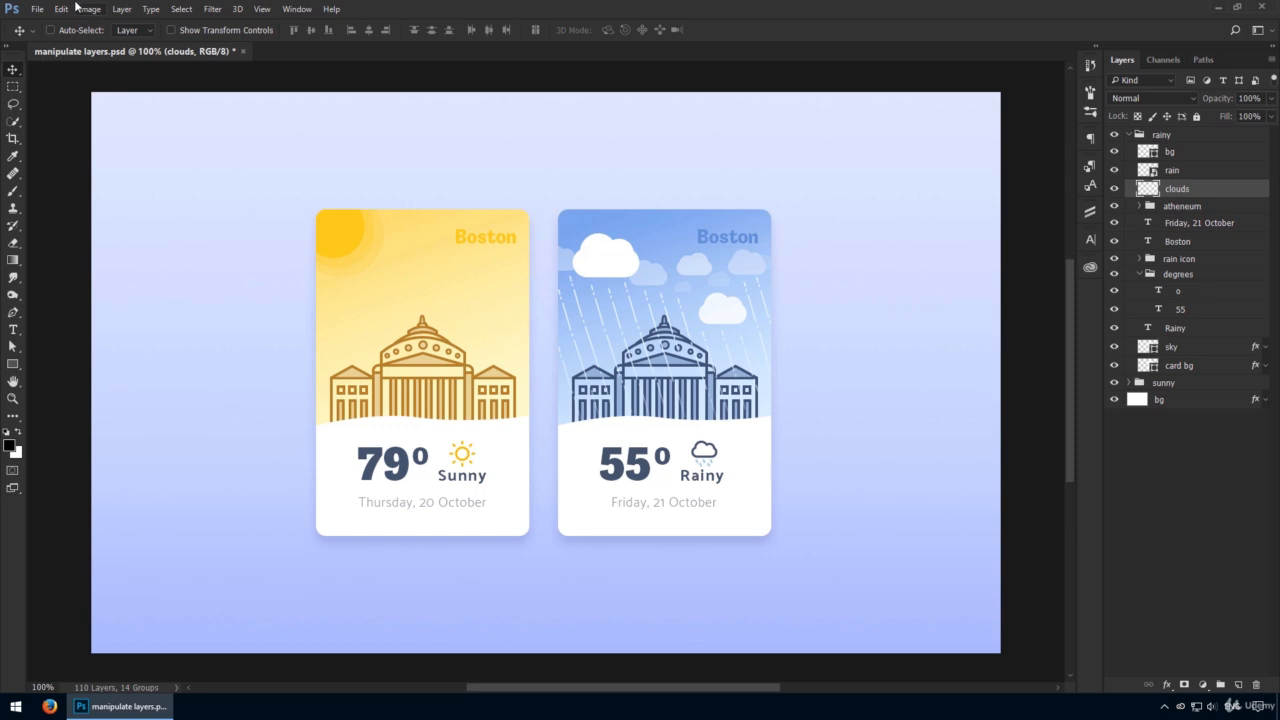
Flatten the whole image, discarding hidden layers, and undo the flatten.
{"action": "left_click", "coordinate": [123, 9]}
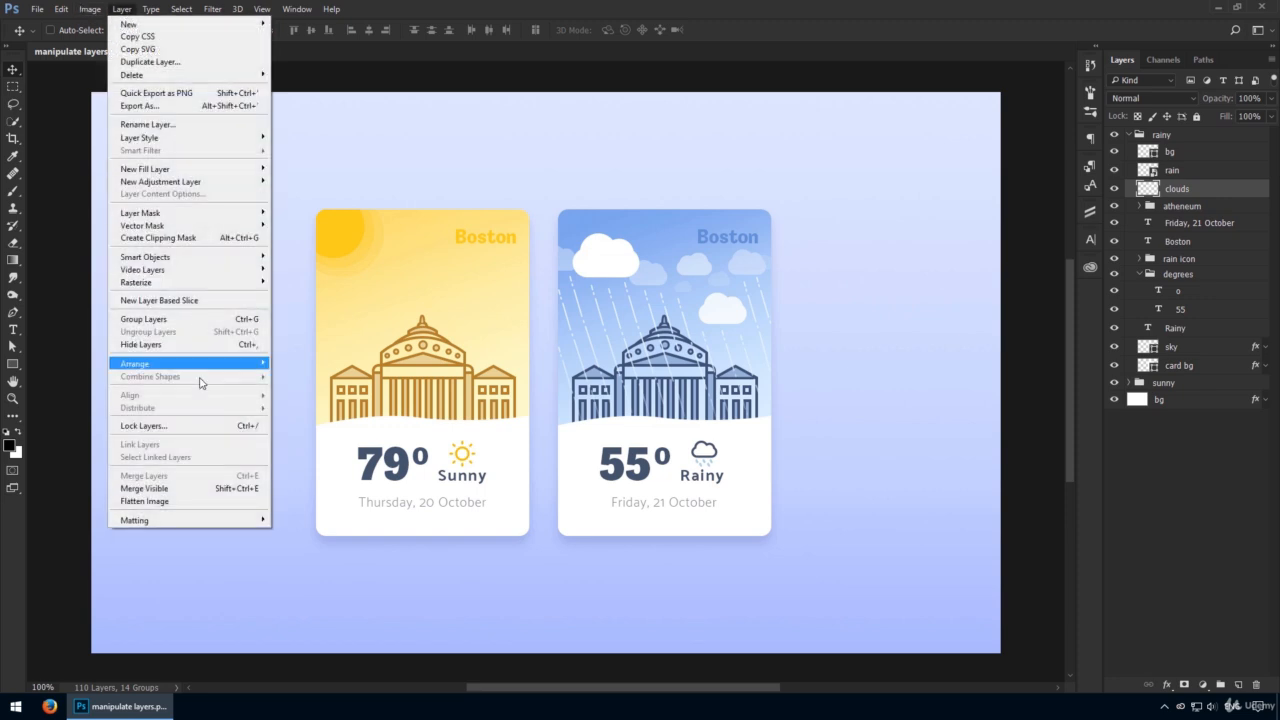
{"action": "left_click", "coordinate": [201, 501]}
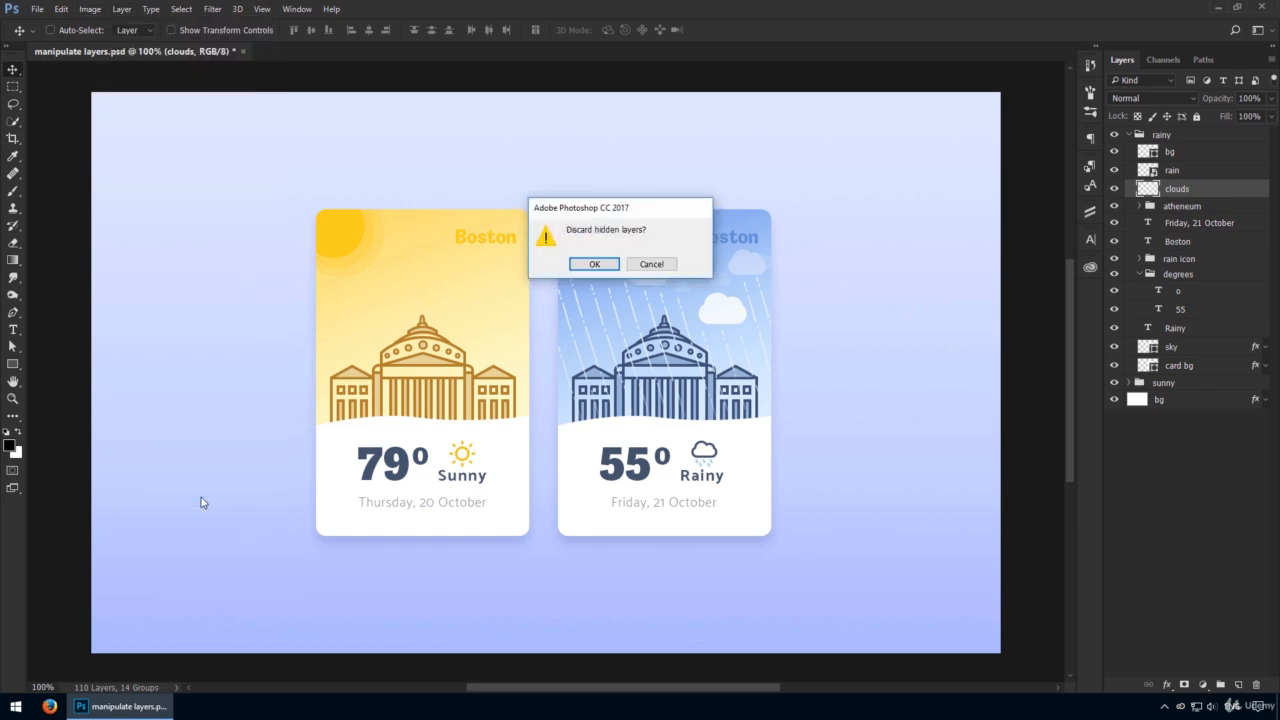
{"action": "left_click", "coordinate": [594, 265]}
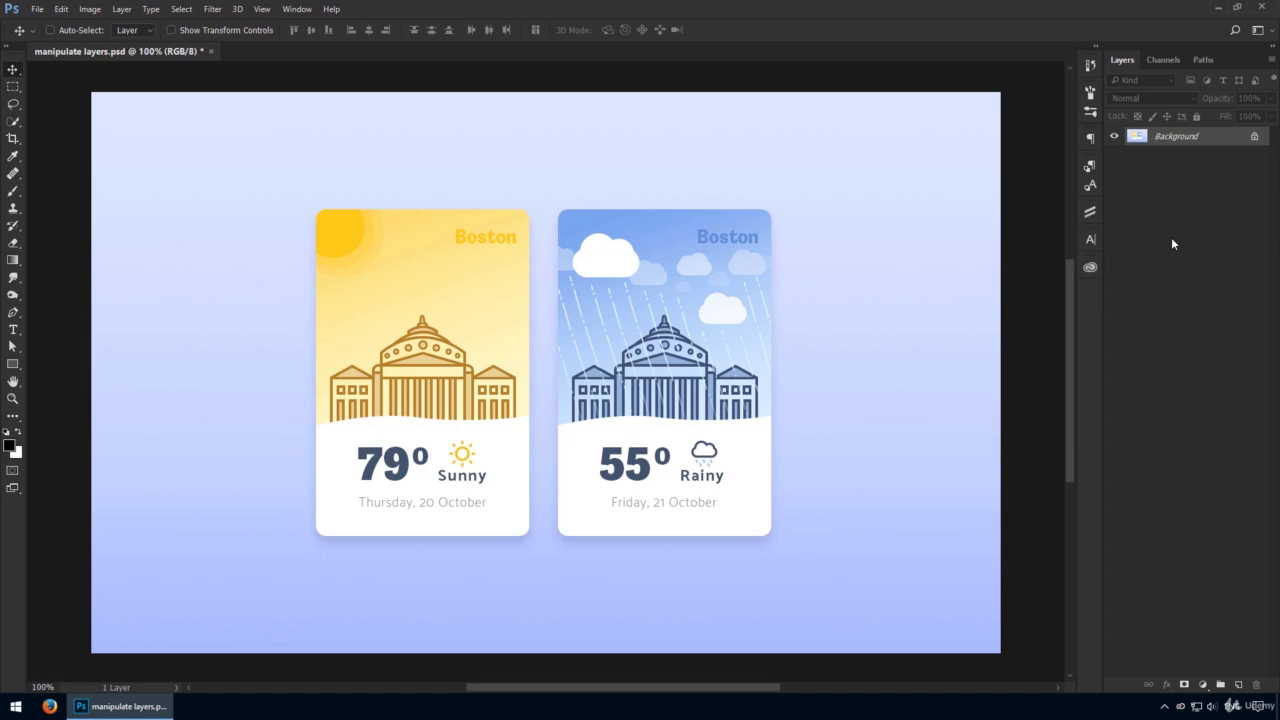
{"action": "key", "text": "ctrl+z"}
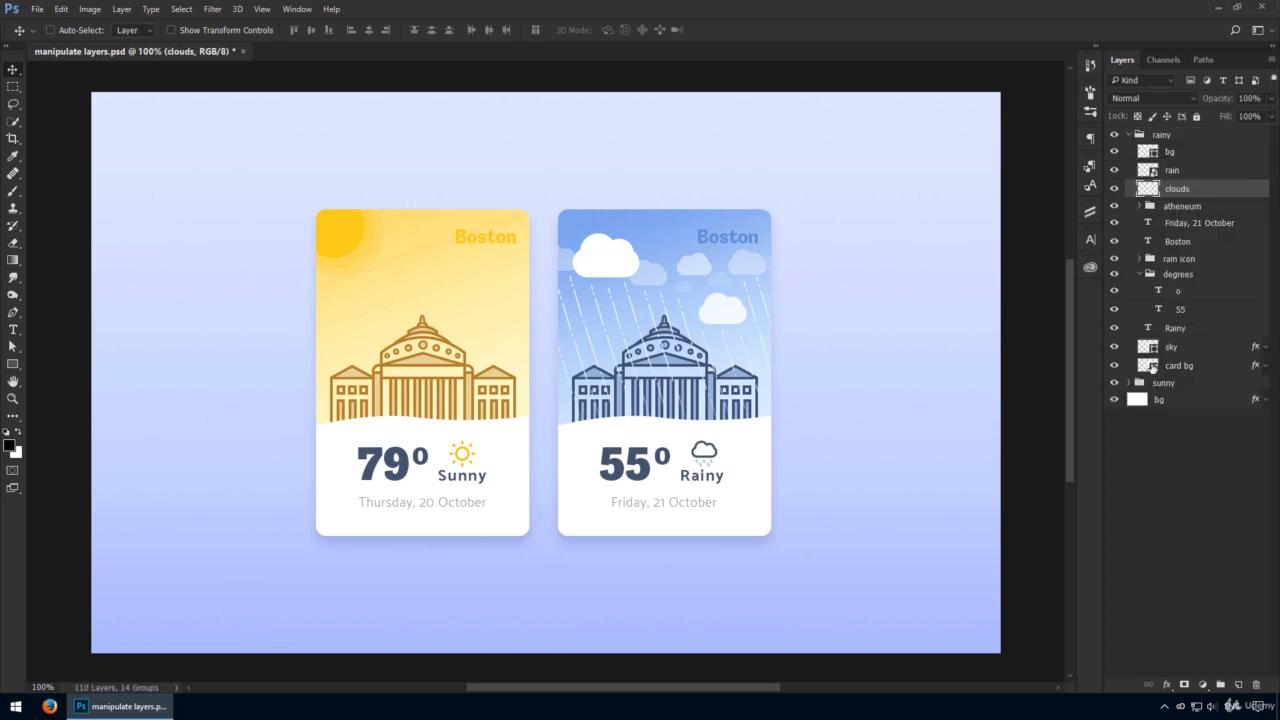
Collapse the degrees group, select the rainy group, and stamp all visible layers into a new merged layer.
{"action": "left_click", "coordinate": [1140, 274]}
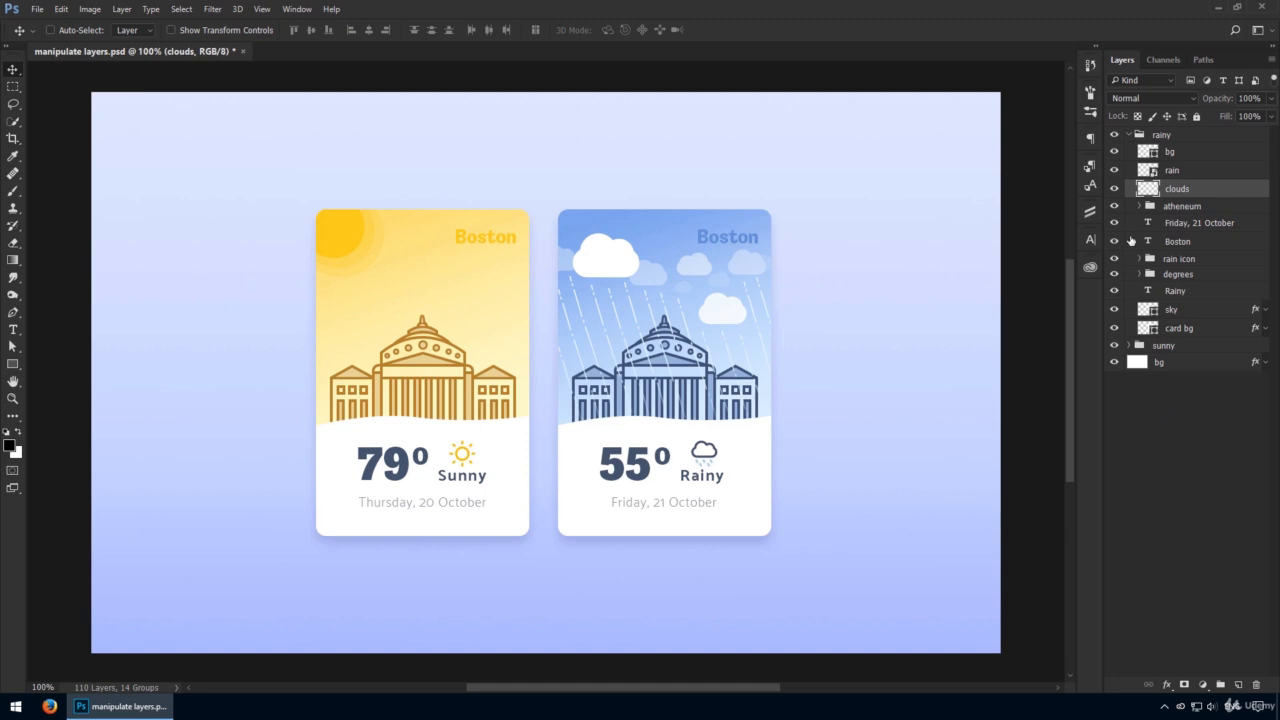
{"action": "left_click", "coordinate": [1176, 134]}
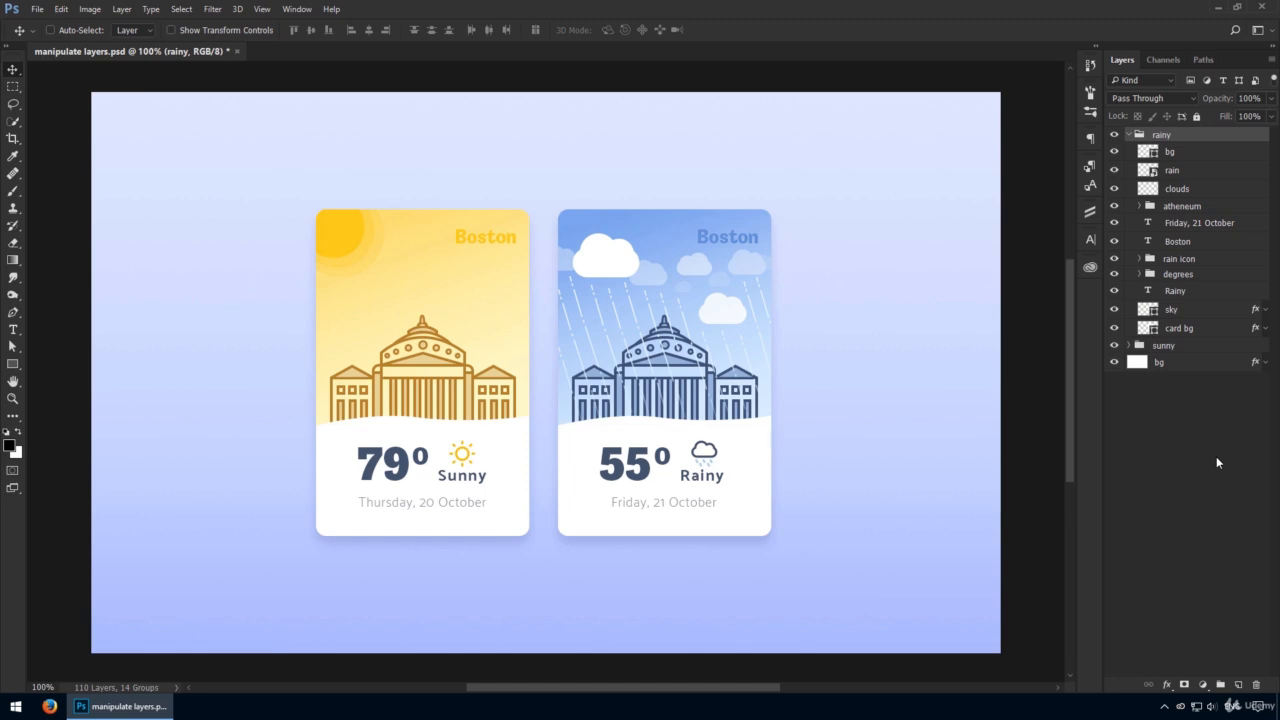
{"action": "key", "text": "ctrl+shift+alt+e"}
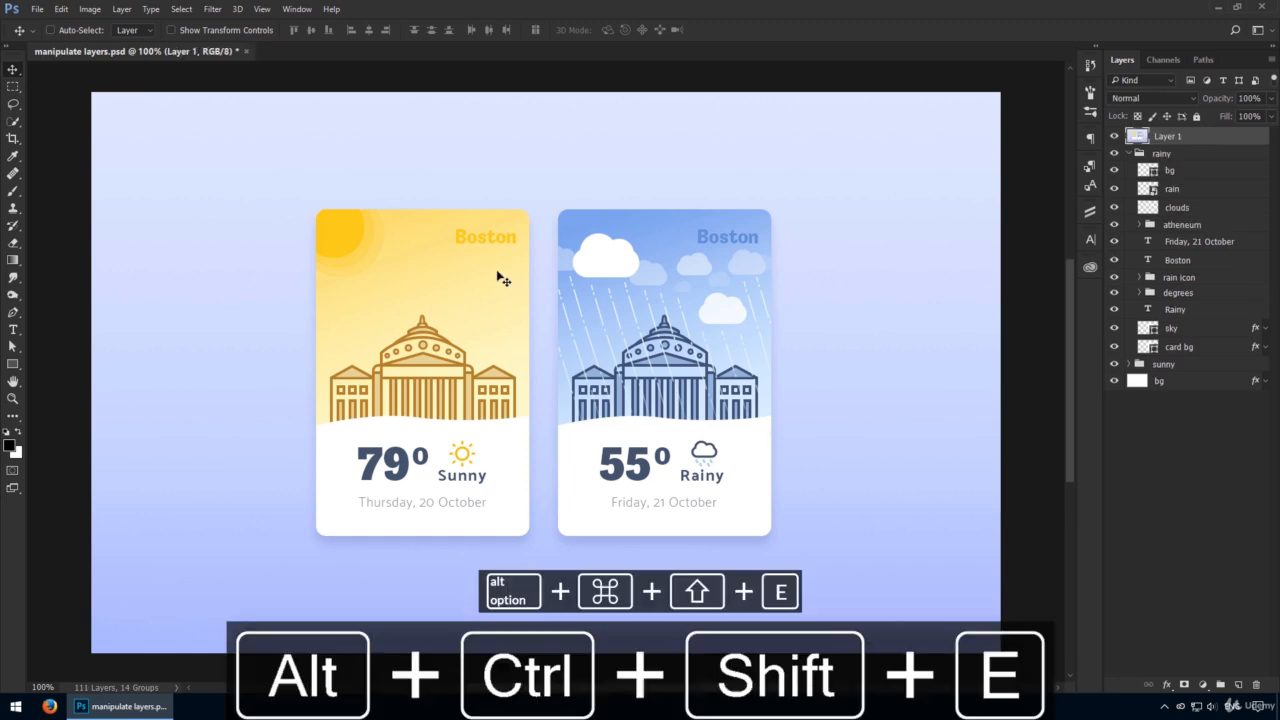
Collapse the rainy group and hide the rainy, sunny and bg layers below the stamped layer.
{"action": "left_click_drag", "start_coordinate": [500, 277], "coordinate": [689, 240]}
{"action": "key", "text": "ctrl+z"}
{"action": "left_click", "coordinate": [1134, 155]}
{"action": "left_click", "coordinate": [1129, 154]}
{"action": "left_click_drag", "start_coordinate": [1116, 154], "coordinate": [1119, 188]}
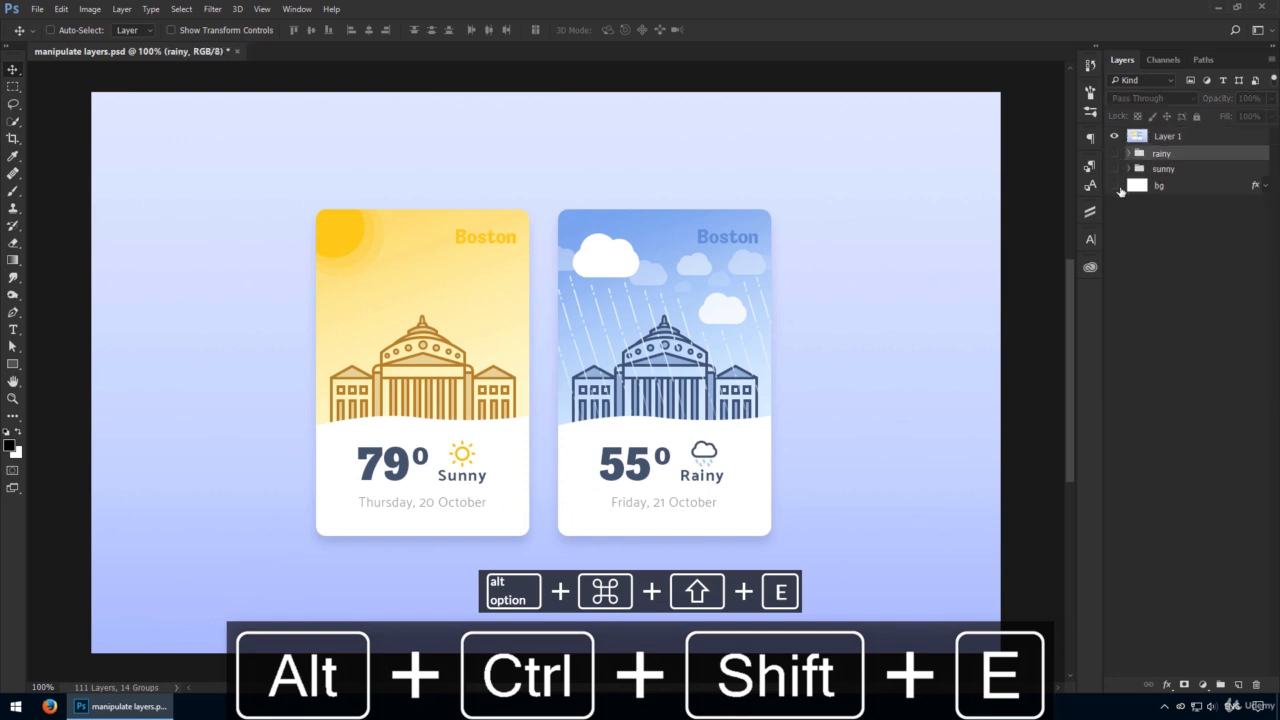
Select Layer 1 and move it across the canvas, then undo the move.
{"action": "left_click", "coordinate": [1168, 136]}
{"action": "left_click_drag", "start_coordinate": [625, 238], "coordinate": [805, 214]}
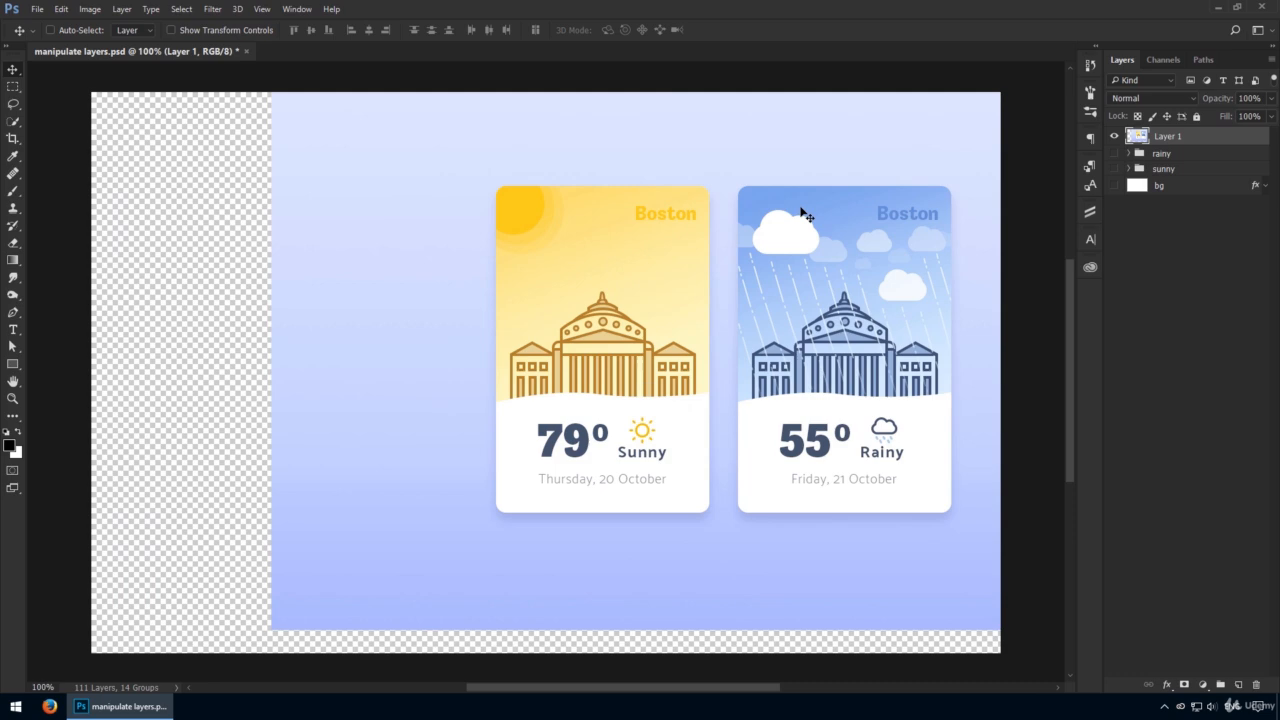
{"action": "key", "text": "ctrl+z"}
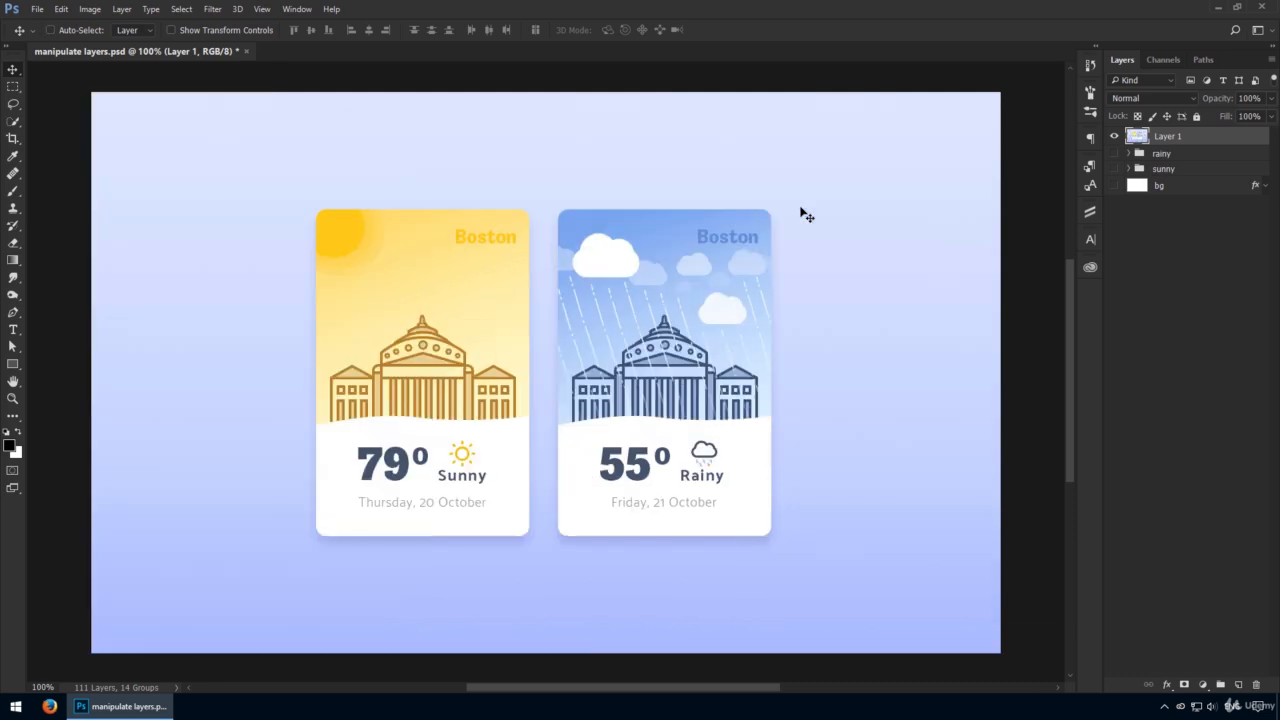
Hide Layer 1 and make the rainy, sunny and bg layers visible again.
{"action": "left_click", "coordinate": [1114, 136]}
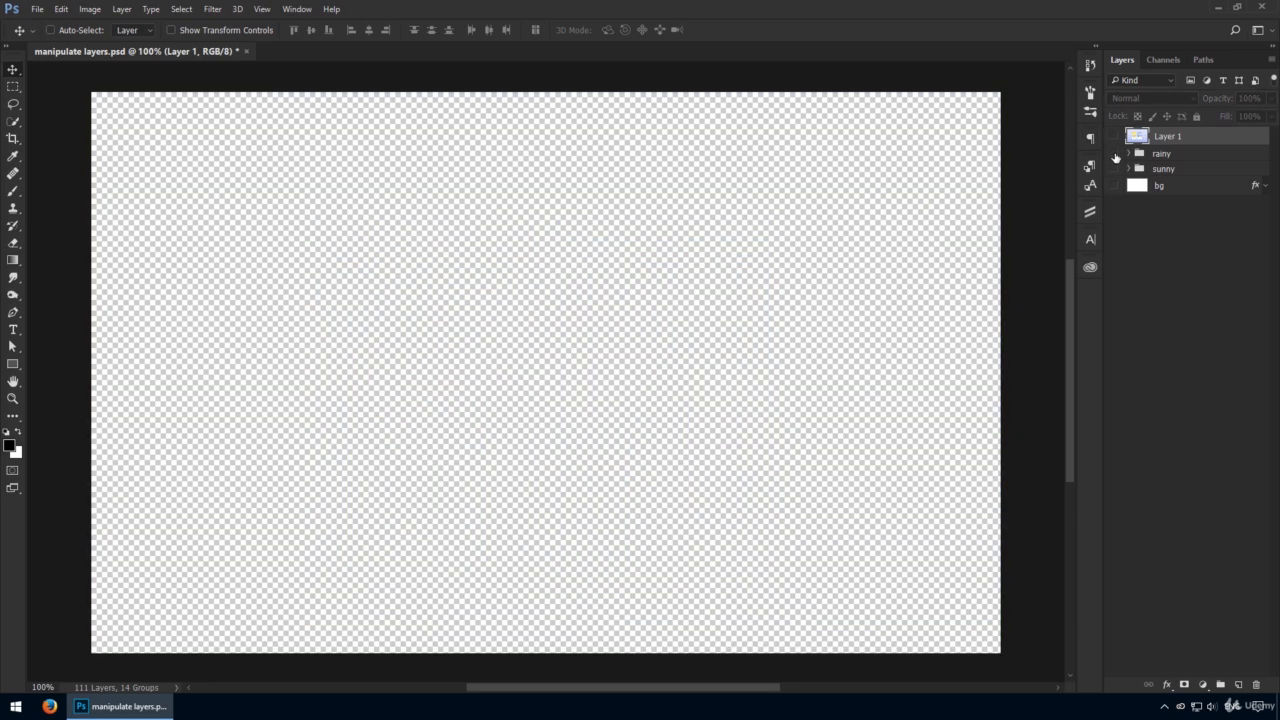
{"action": "left_click_drag", "start_coordinate": [1115, 153], "coordinate": [1115, 186]}
Try stamping the visible layers with the bg layer hidden, then show bg again.
{"action": "left_click", "coordinate": [1162, 186]}
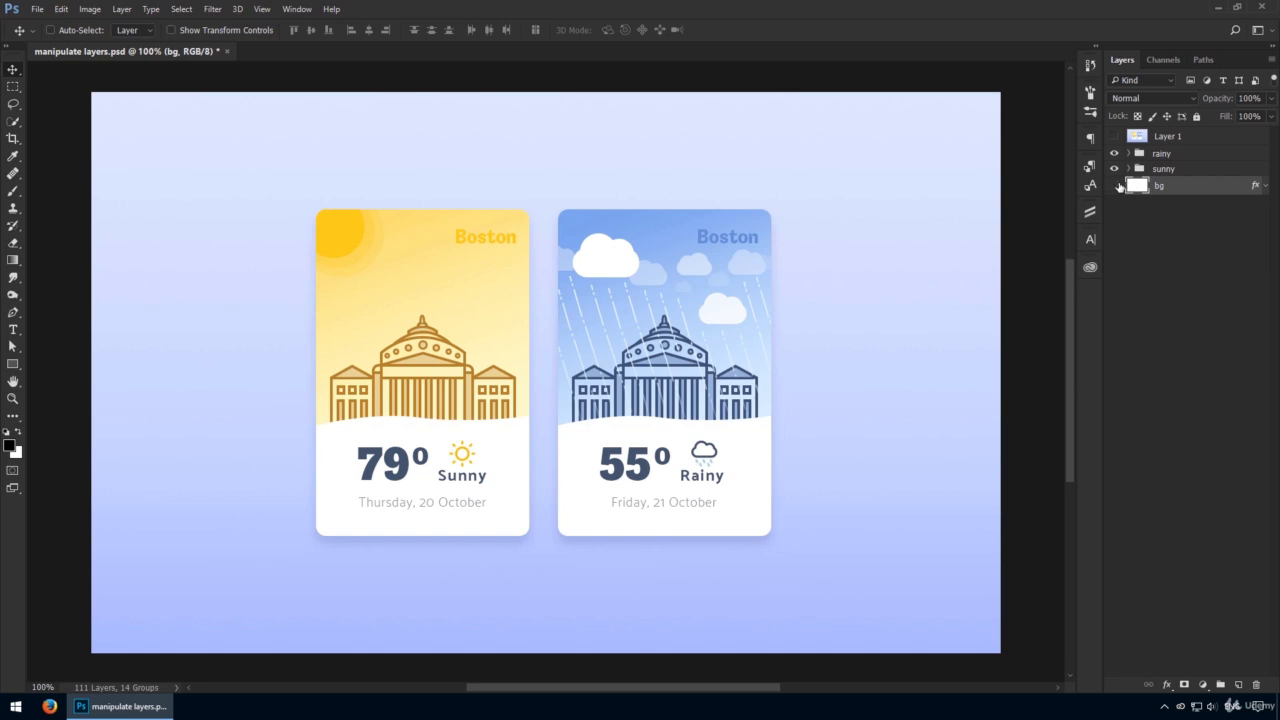
{"action": "left_click", "coordinate": [1114, 186]}
{"action": "key", "text": "ctrl+alt+shift+e"}
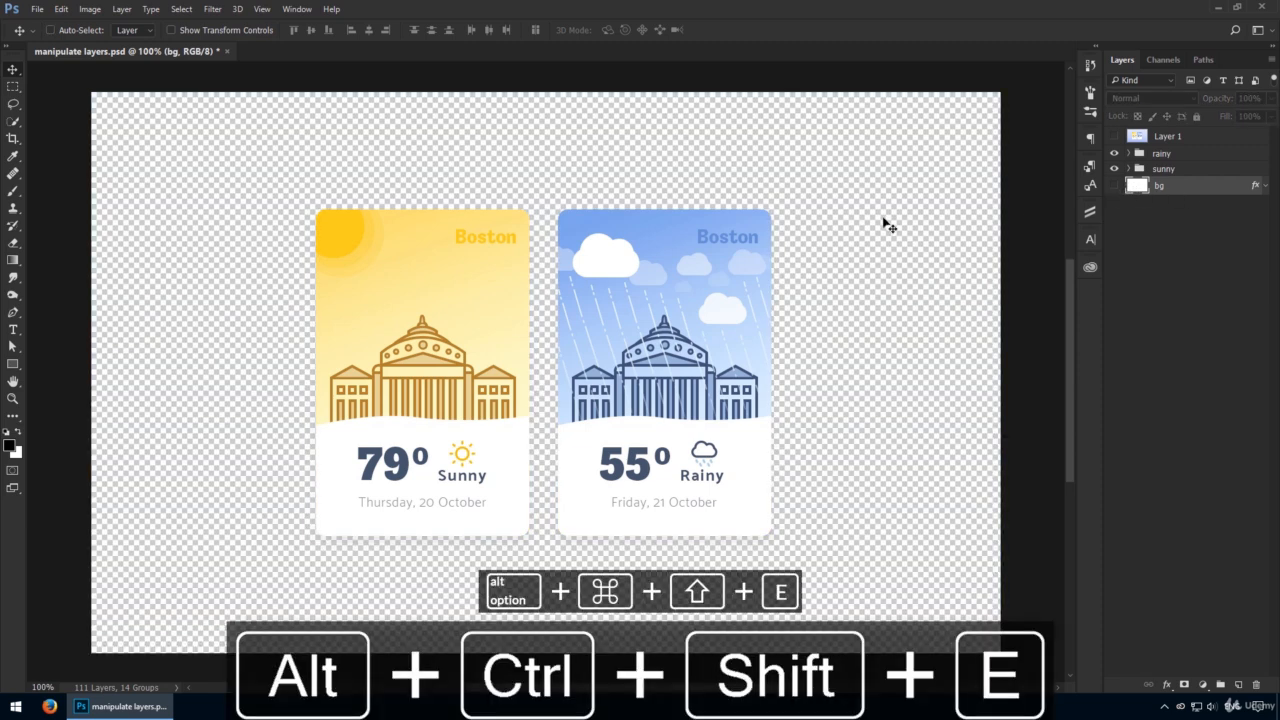
{"action": "left_click", "coordinate": [1114, 186]}
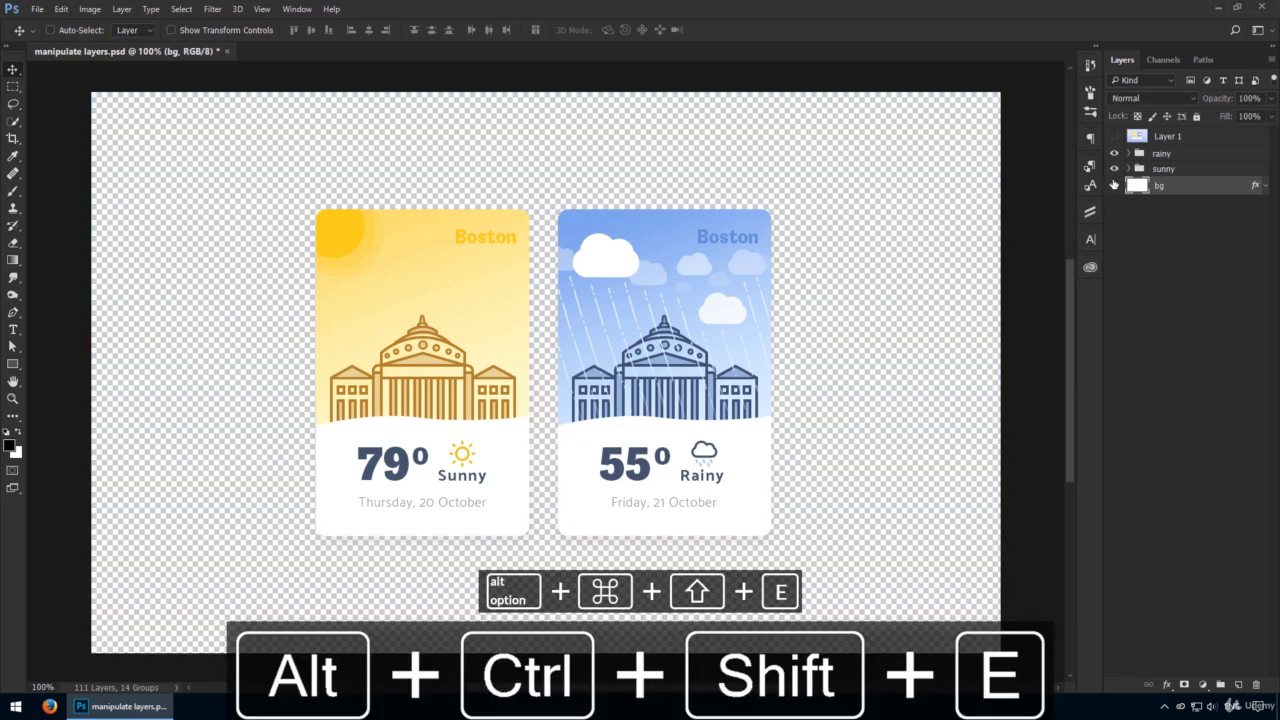
Hide the rainy group, select the sunny group, and stamp the visible layers into a new merged layer.
{"action": "left_click", "coordinate": [1115, 154]}
{"action": "left_click", "coordinate": [1160, 168]}
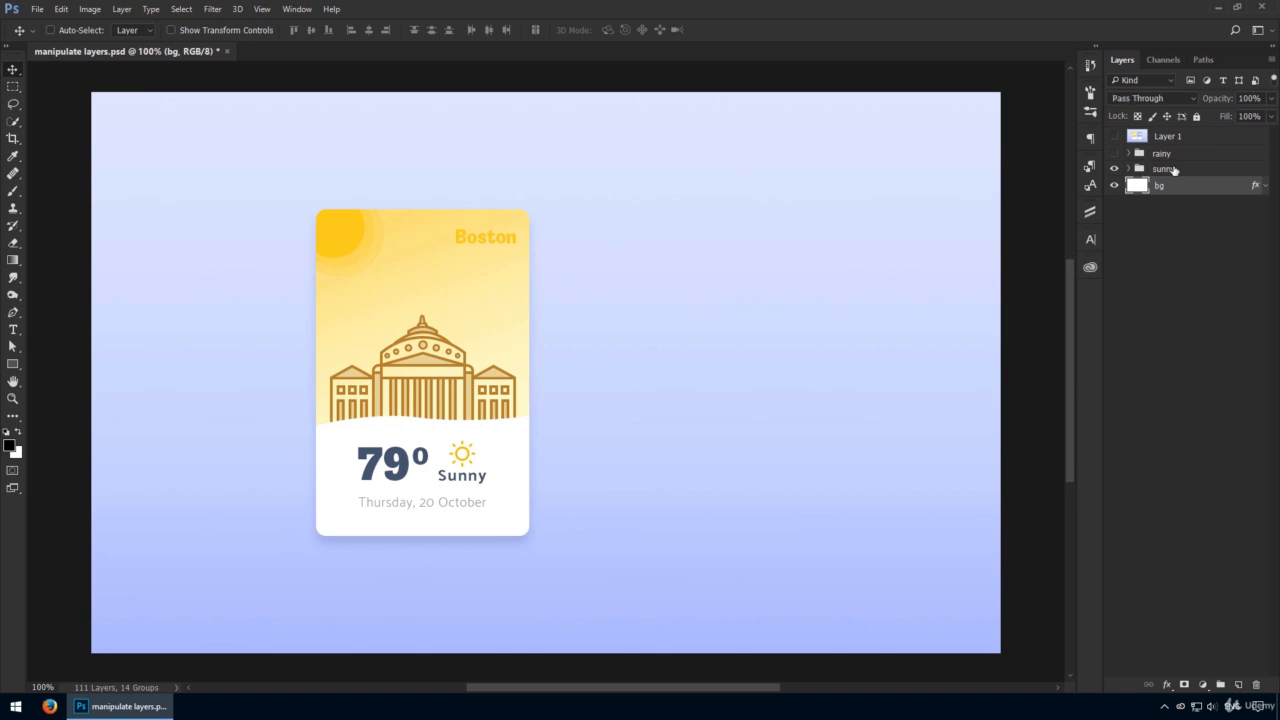
{"action": "key", "text": "ctrl+alt+shift+e"}
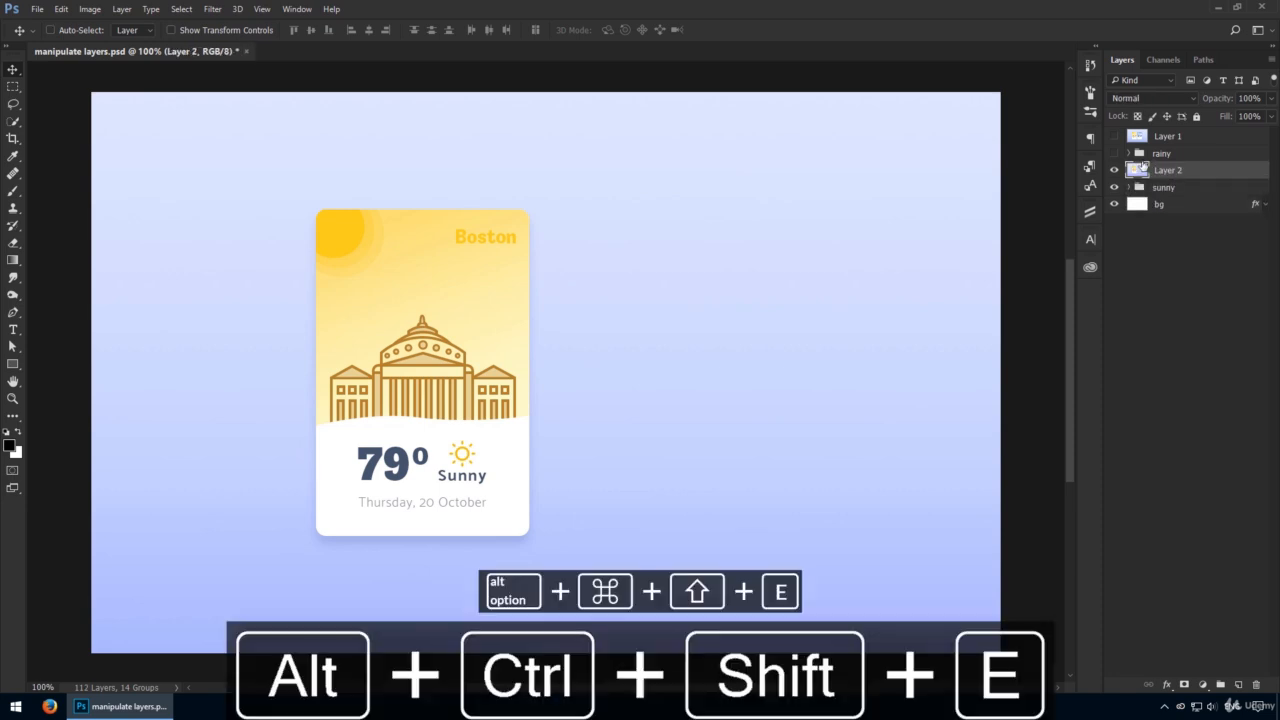
Move the stamped Layer 2 on the canvas and delete it.
{"action": "left_click_drag", "start_coordinate": [1061, 175], "coordinate": [720, 206]}
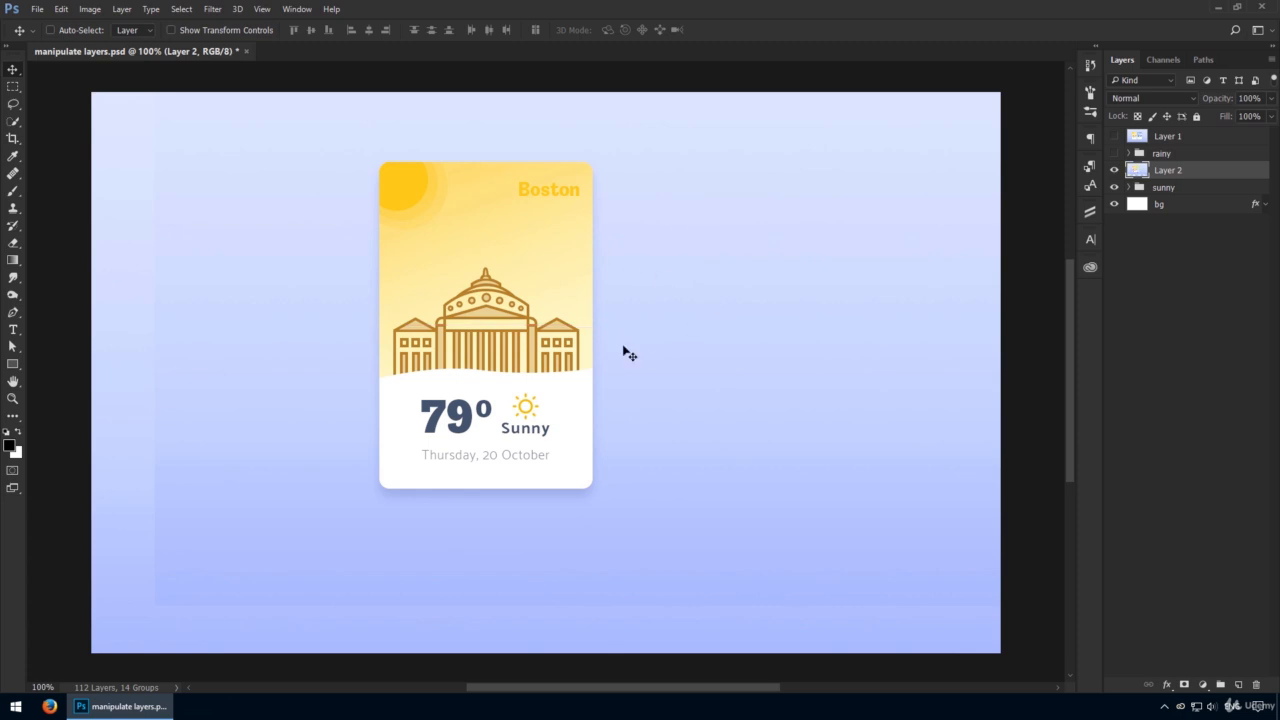
{"action": "key", "text": "Delete"}
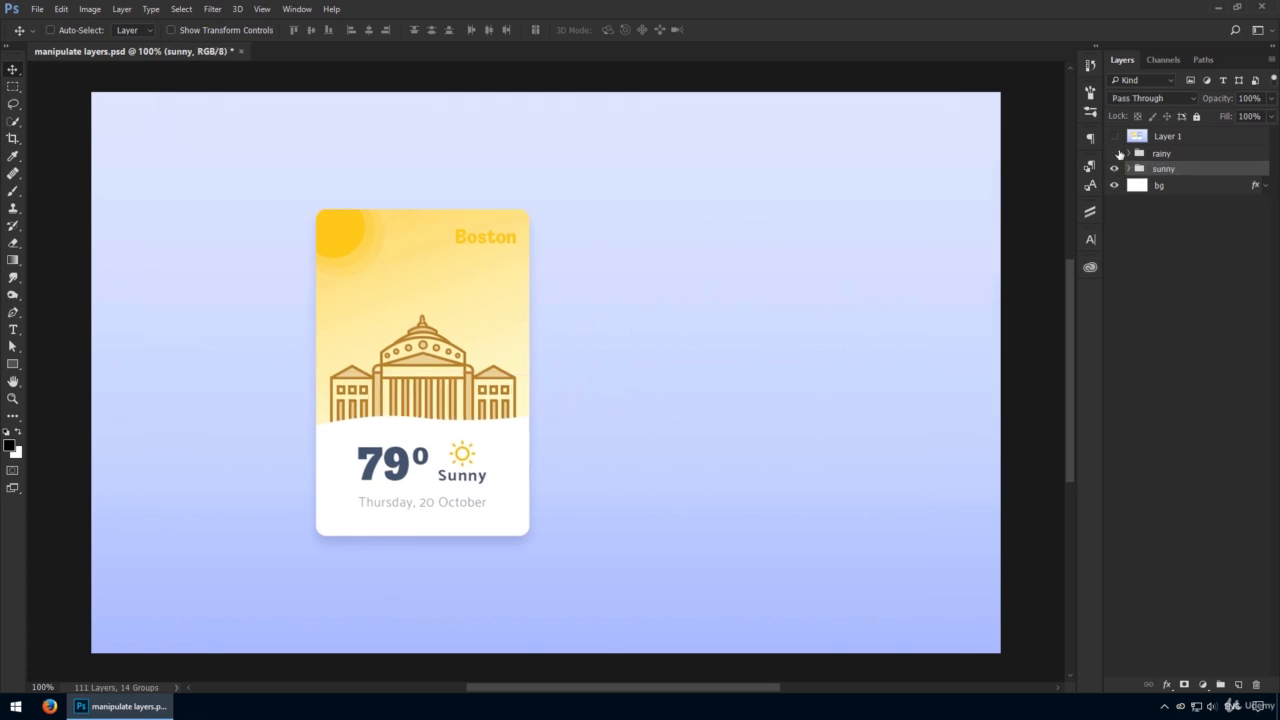
Select the stamped Layer 1 and delete it.
{"action": "left_click", "coordinate": [1147, 135]}
{"action": "key", "text": "Delete"}
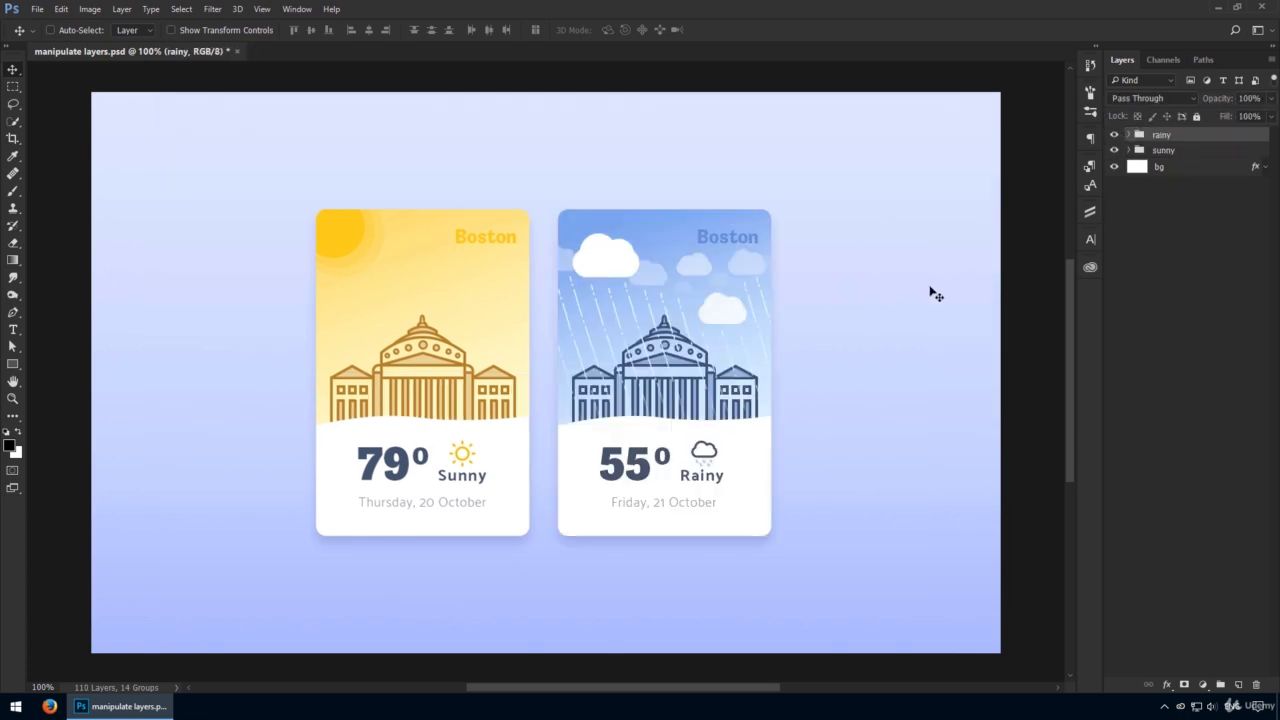